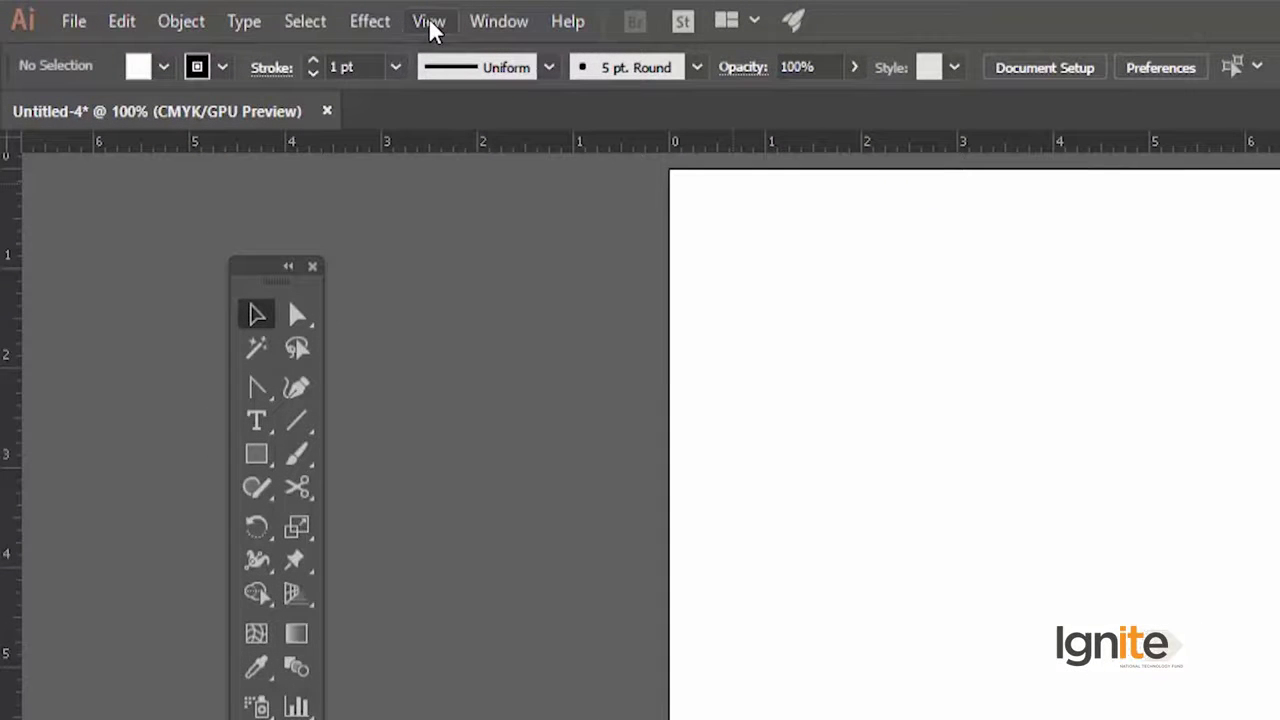
- Zoom the empty artboard to 150% and select the Rectangle Tool
{"action": "left_click", "coordinate": [430, 24]}
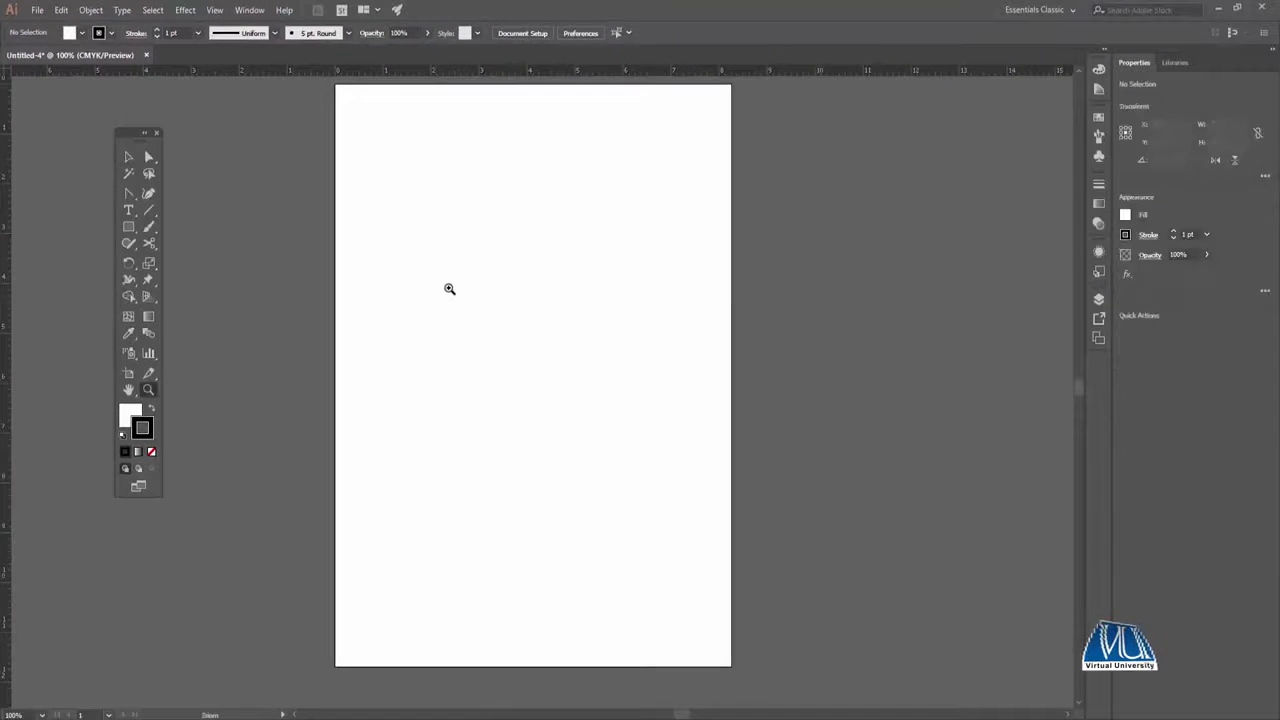
{"action": "left_click", "coordinate": [450, 290]}
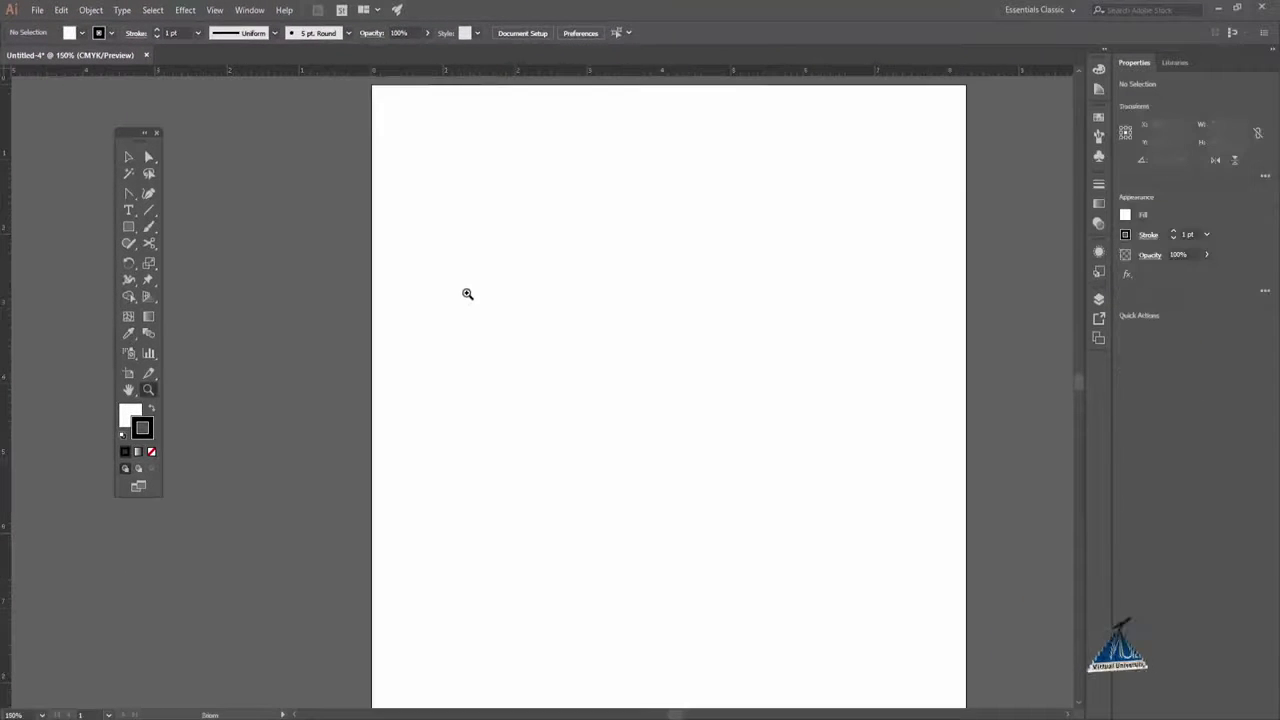
{"action": "left_click_drag", "start_coordinate": [589, 263], "coordinate": [470, 247]}
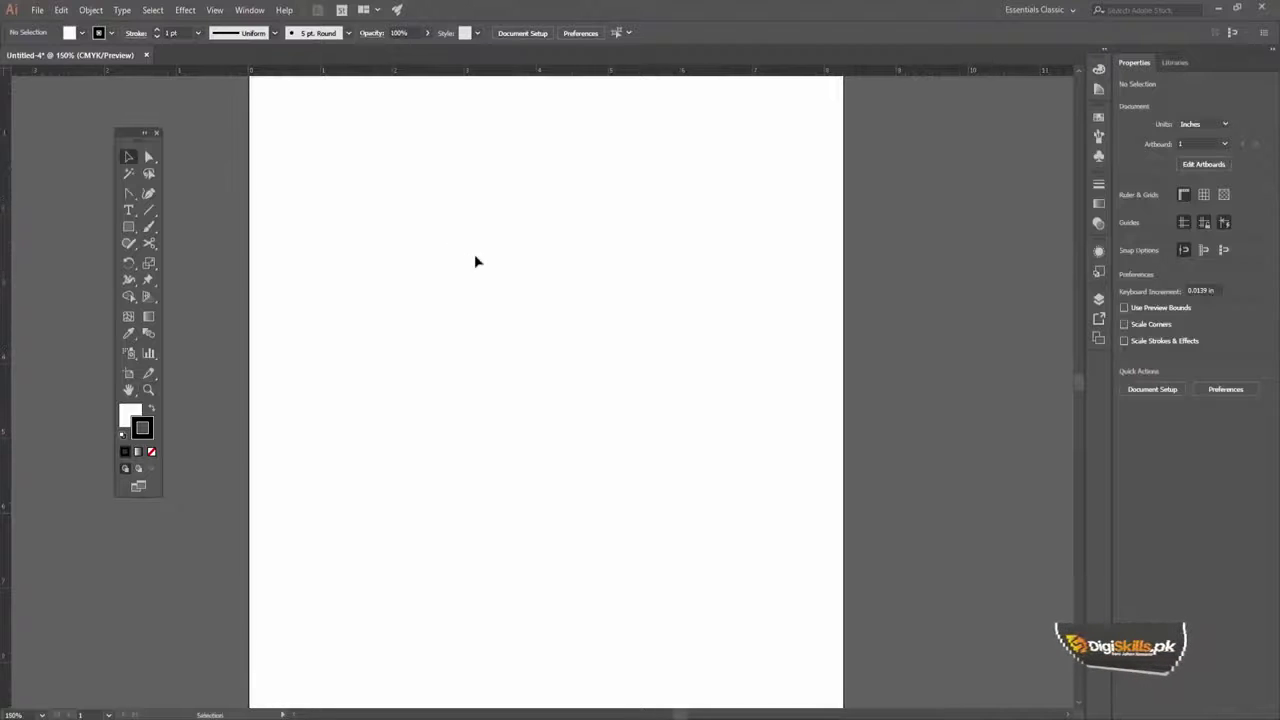
{"action": "left_click", "coordinate": [129, 228]}
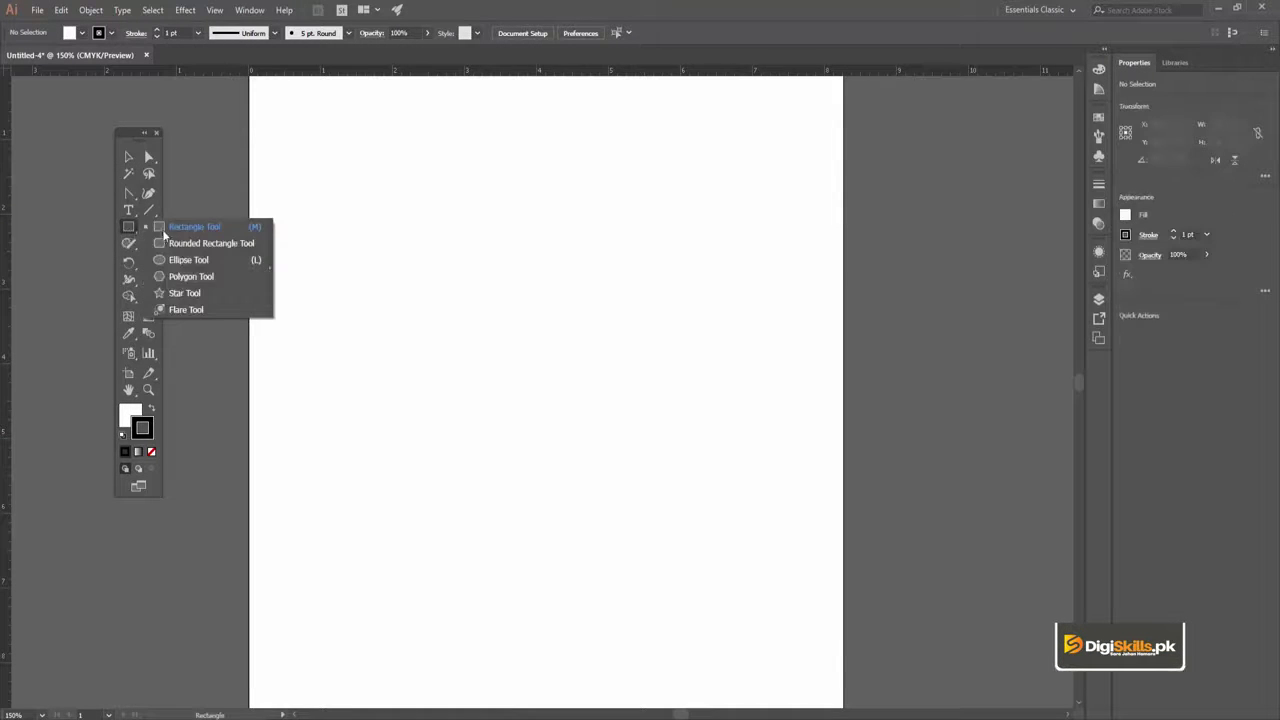
{"action": "left_click", "coordinate": [165, 232]}
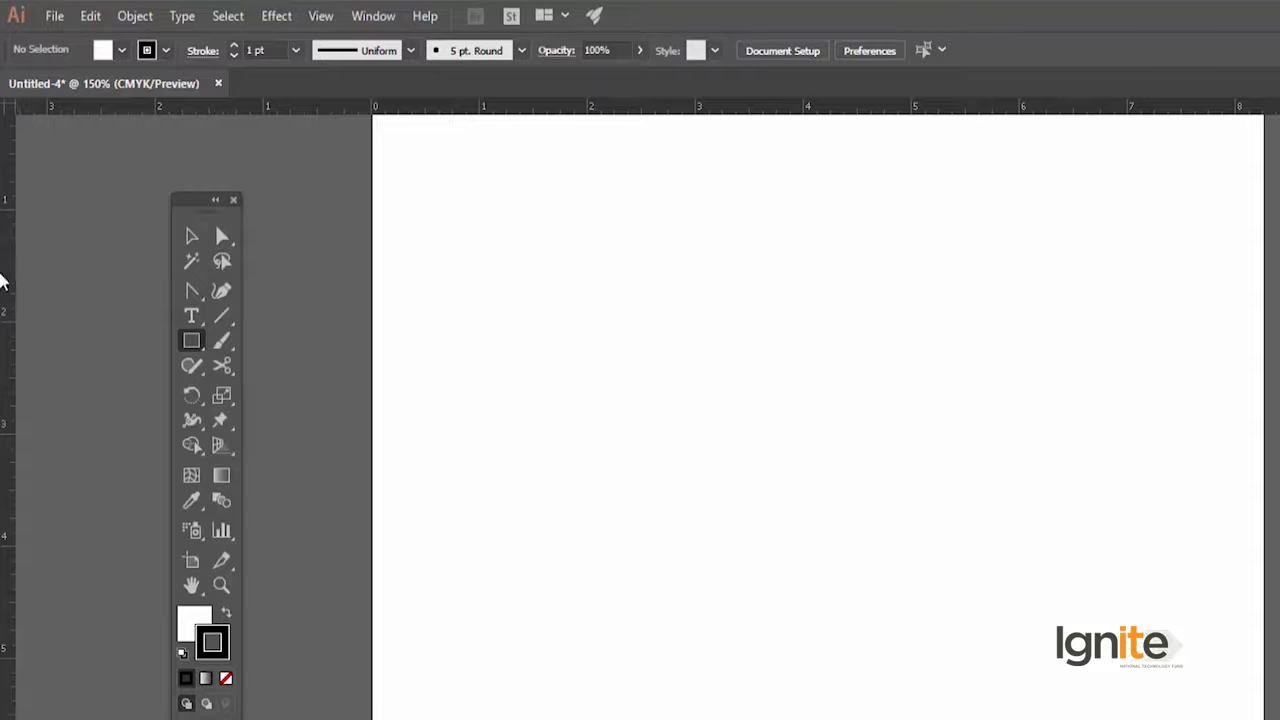
- Drag out vertical and horizontal guides at the 1-inch and 2-inch marks, then deselect
{"action": "left_click_drag", "start_coordinate": [8, 287], "coordinate": [477, 322]}
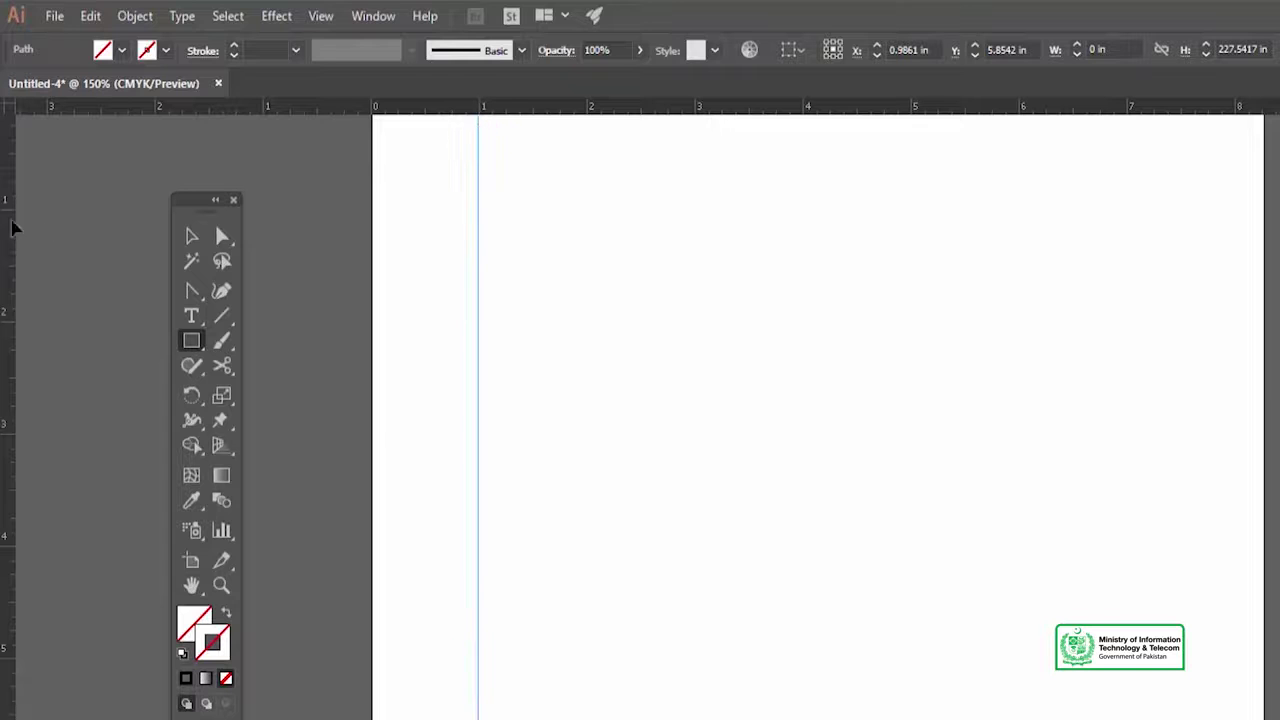
{"action": "left_click_drag", "start_coordinate": [378, 255], "coordinate": [587, 256]}
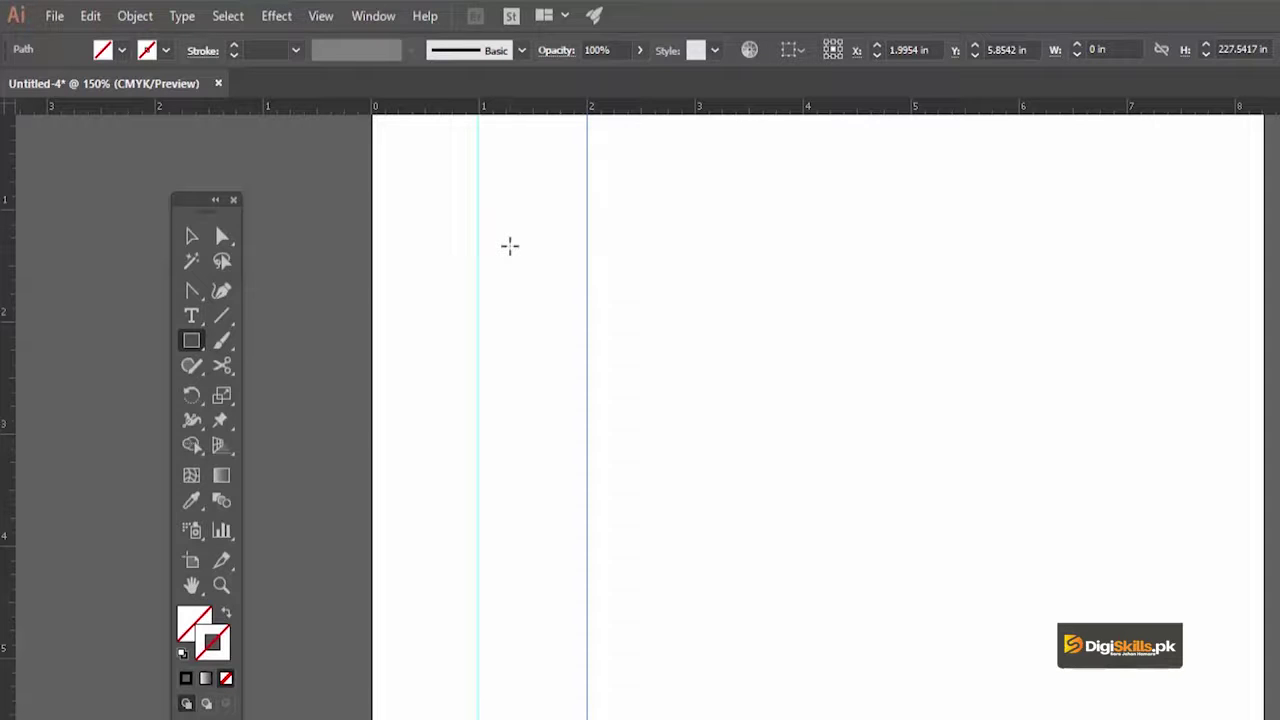
{"action": "left_click_drag", "start_coordinate": [530, 110], "coordinate": [517, 215]}
{"action": "left_click_drag", "start_coordinate": [522, 110], "coordinate": [500, 330]}
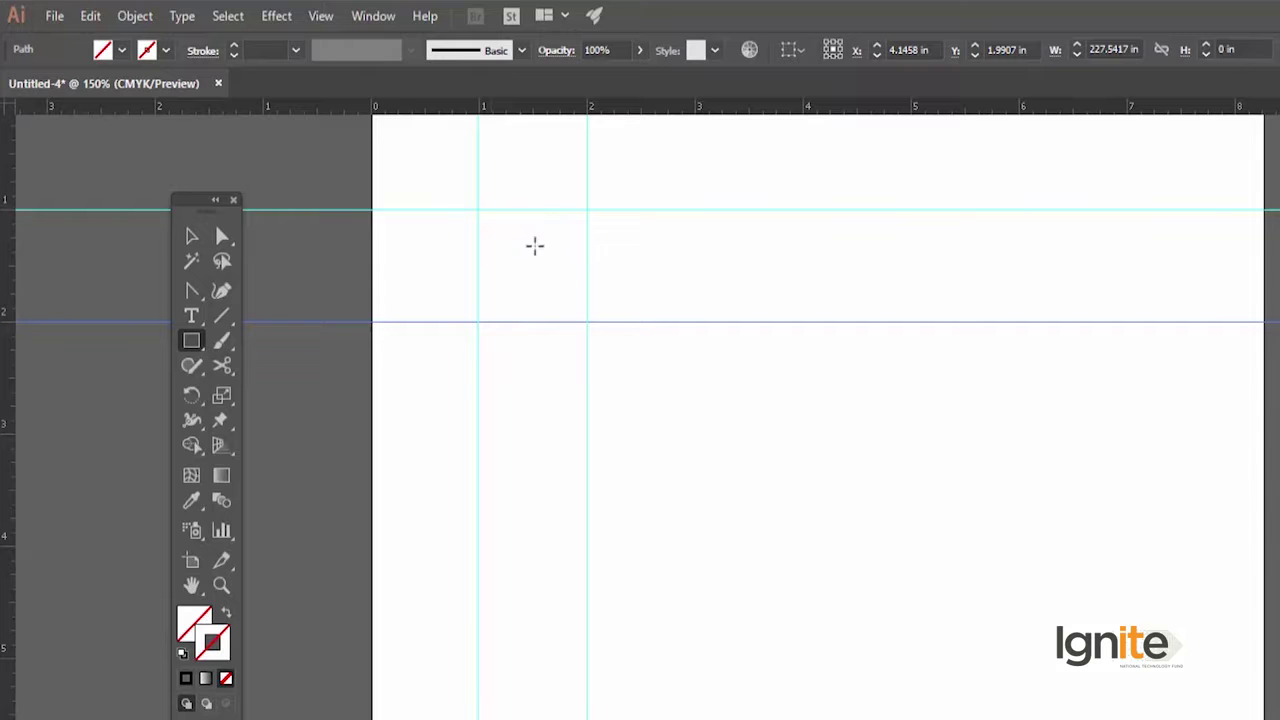
{"action": "key", "text": "a"}
{"action": "left_click", "coordinate": [545, 304]}
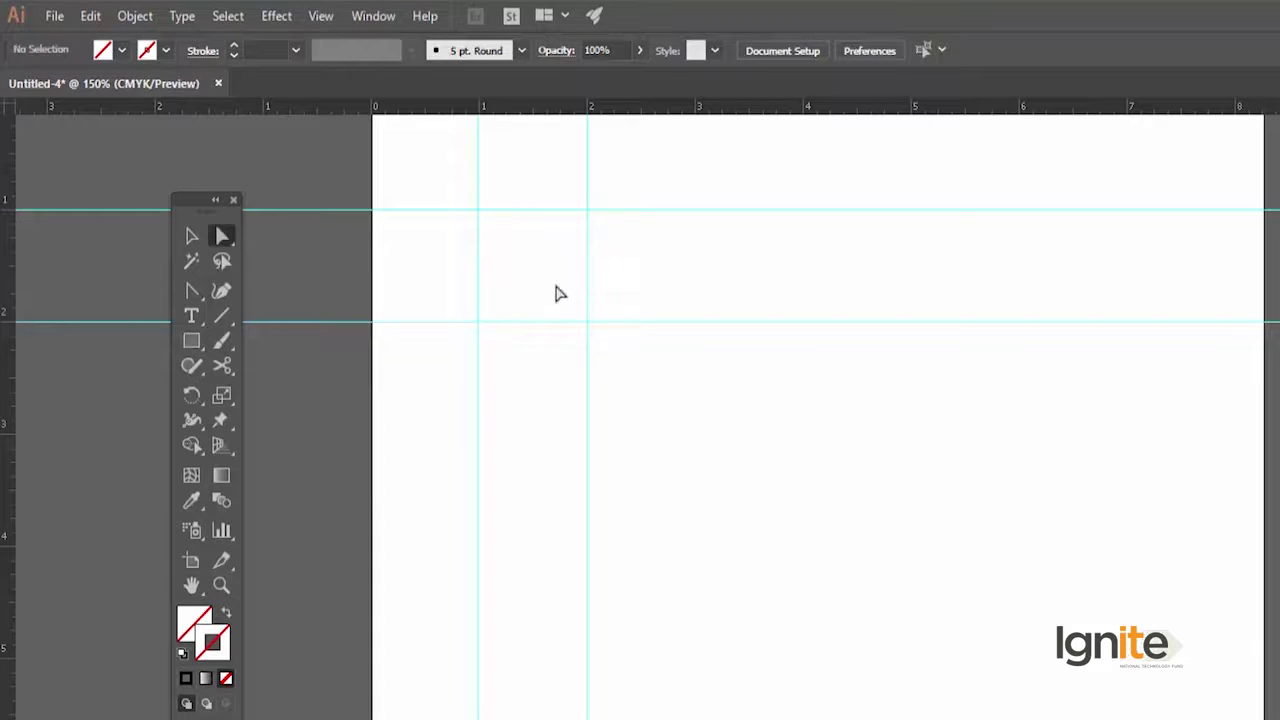
- Zoom and pan until the guide grid is framed at 200%
{"action": "left_click", "coordinate": [554, 280], "text": "ctrl"}
{"action": "left_click", "coordinate": [840, 603], "text": "ctrl"}
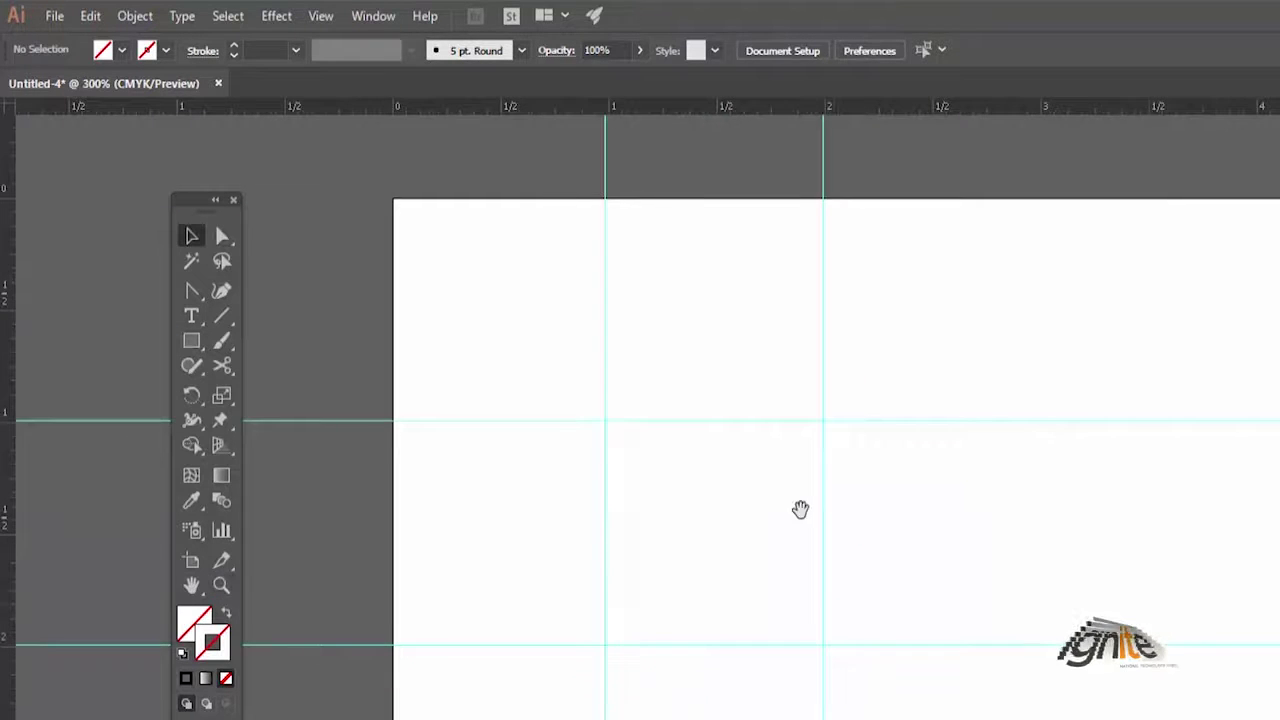
{"action": "left_click_drag", "start_coordinate": [800, 510], "coordinate": [722, 479]}
{"action": "key", "text": "z"}
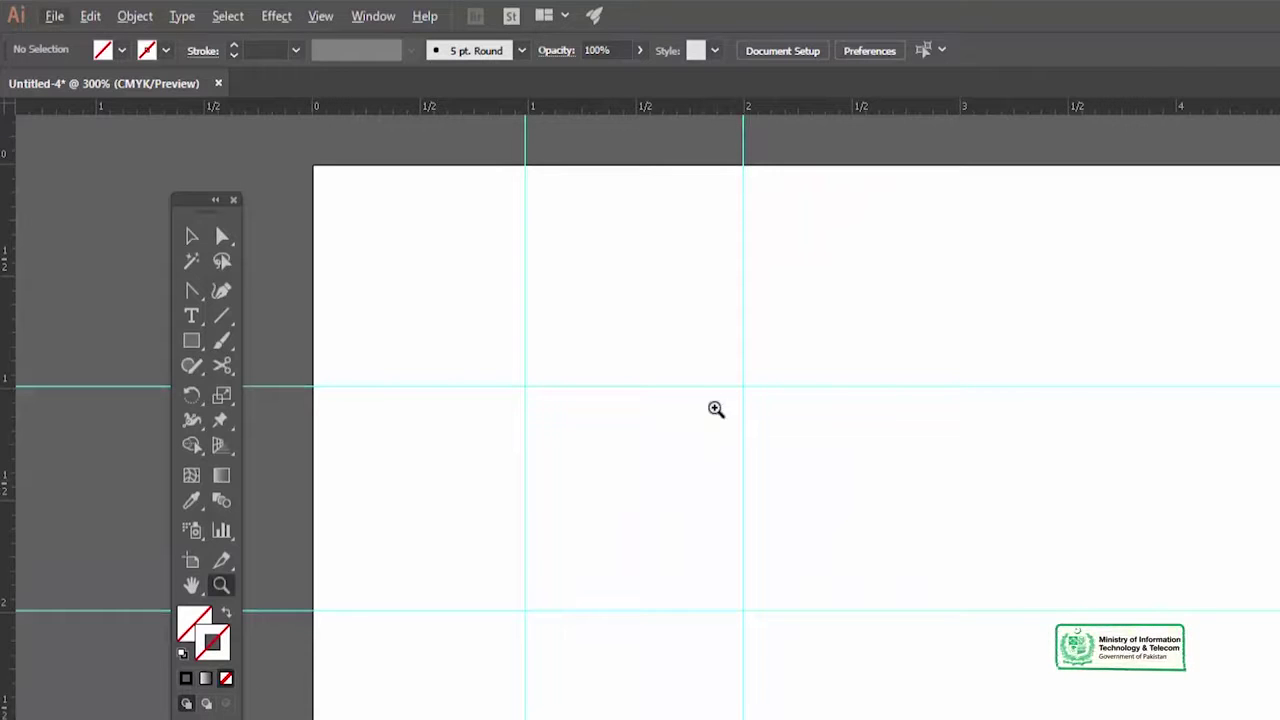
{"action": "key", "text": "alt+v"}
{"action": "left_click", "coordinate": [749, 404]}
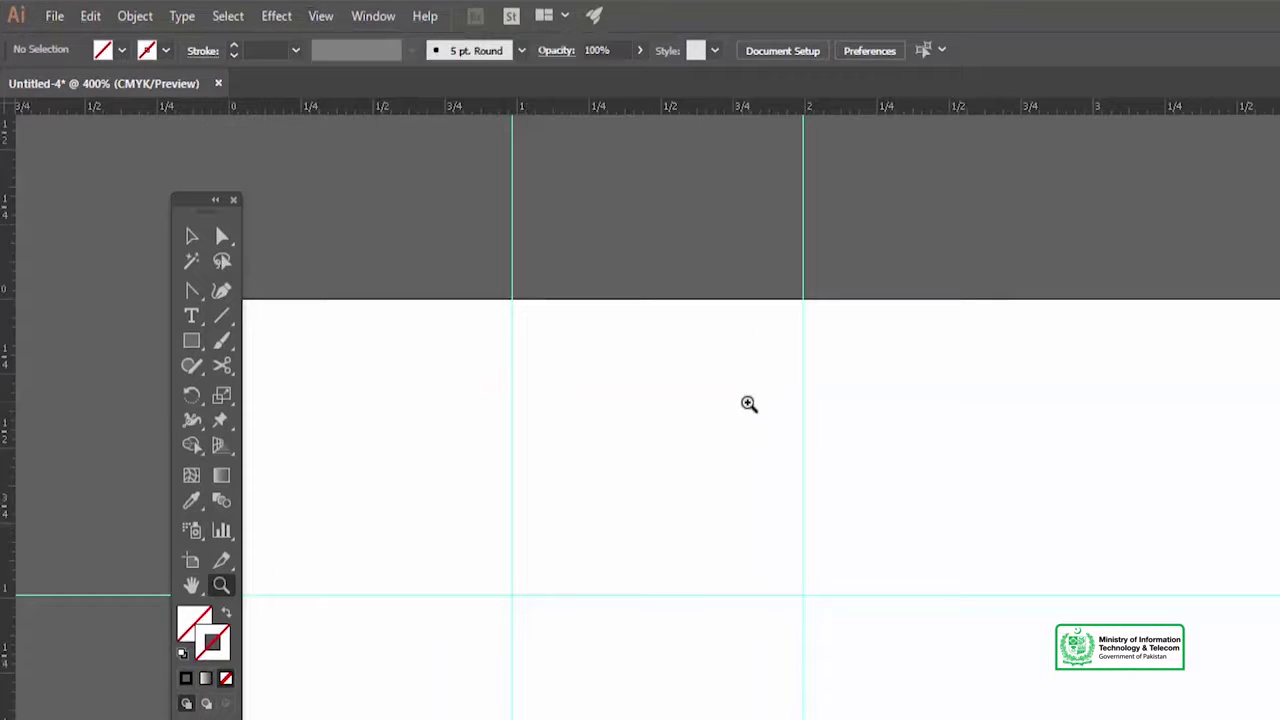
{"action": "key", "text": "ctrl+minus"}
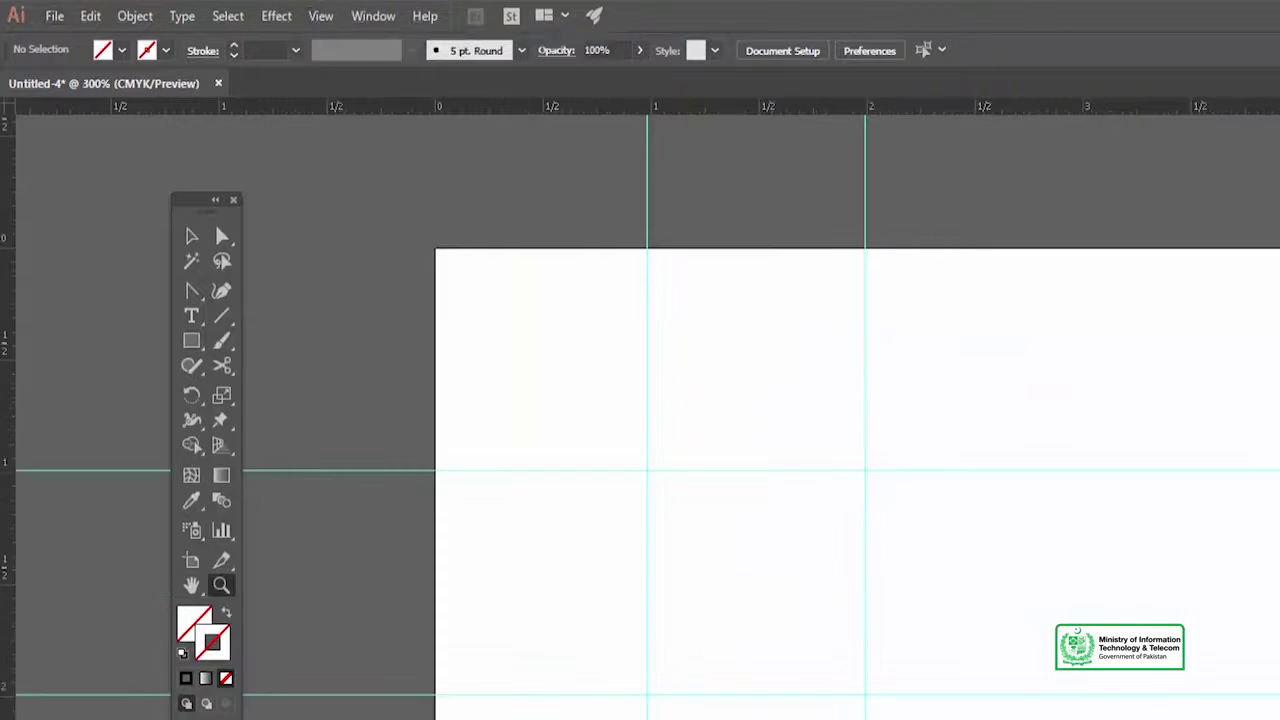
{"action": "key", "text": "ctrl+minus"}
{"action": "key", "text": "v"}
{"action": "mouse_move", "coordinate": [808, 608]}
{"action": "left_mouse_down"}
{"action": "mouse_move", "coordinate": [726, 551]}
{"action": "mouse_move", "coordinate": [570, 502]}
{"action": "left_mouse_up"}
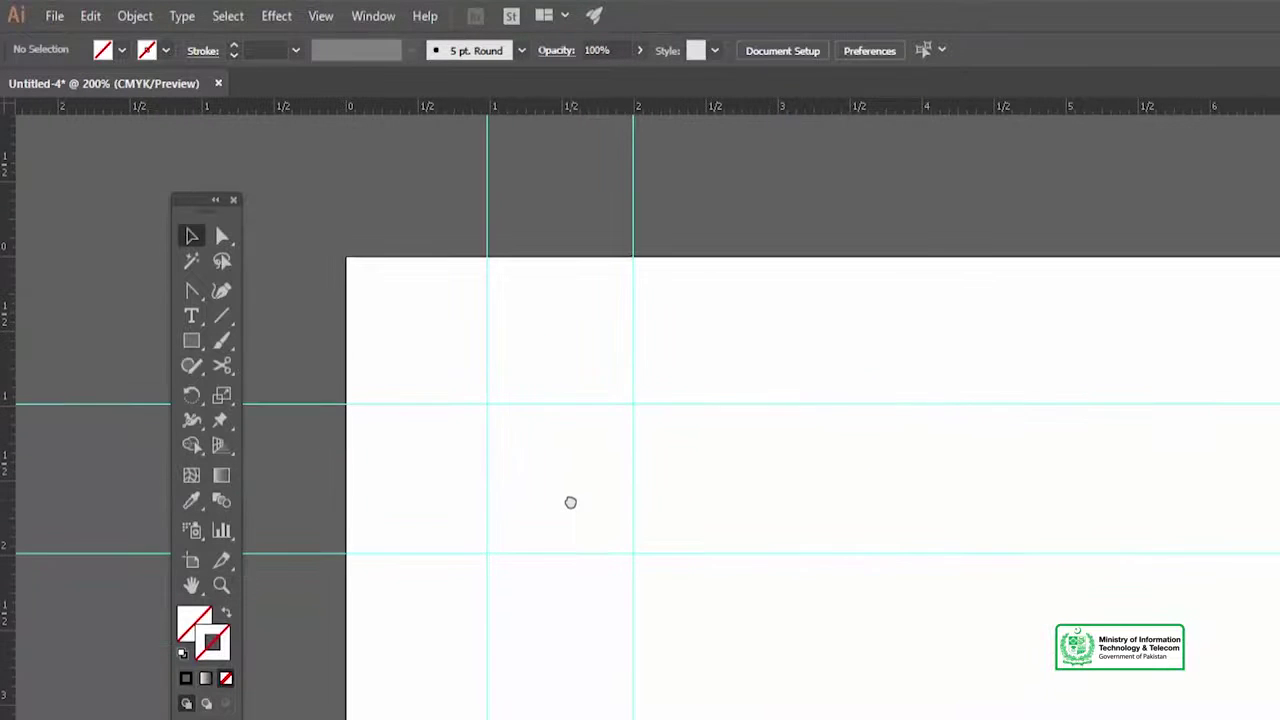
- Draw a 1.0093-inch square between the guide intersections and bring up Save As
{"action": "left_click", "coordinate": [191, 340]}
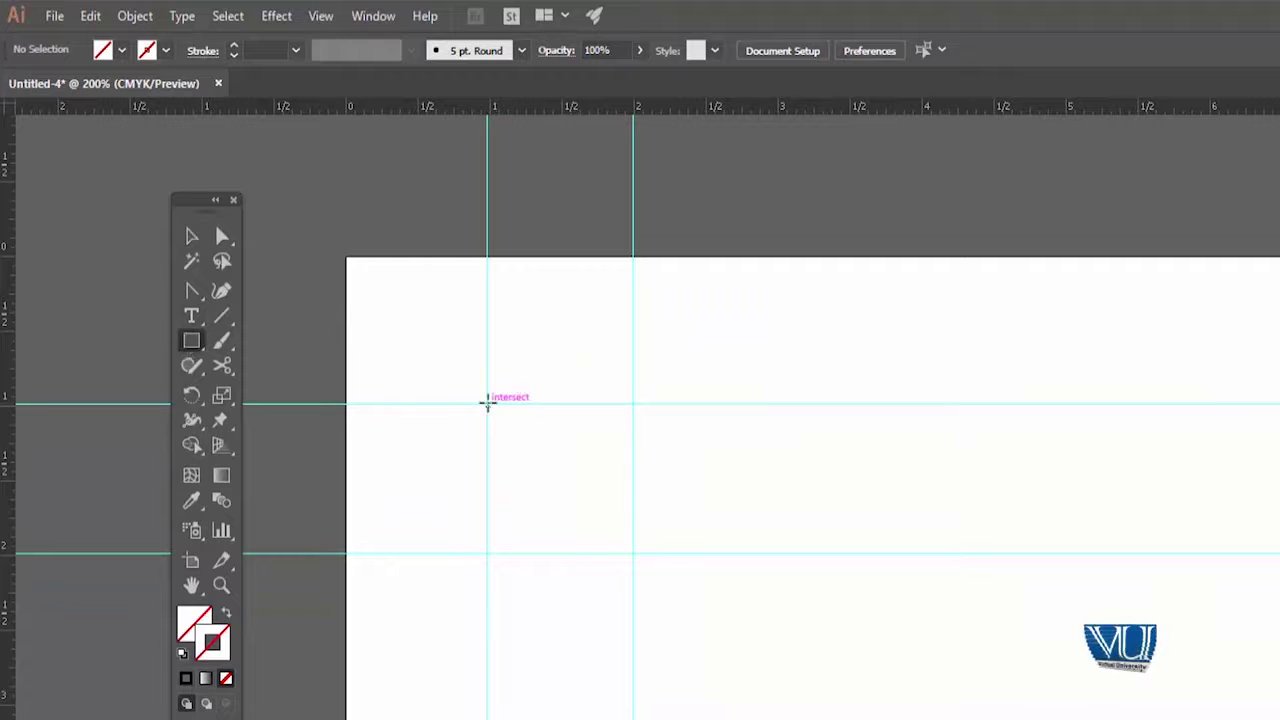
{"action": "left_click_drag", "start_coordinate": [488, 405], "coordinate": [590, 533]}
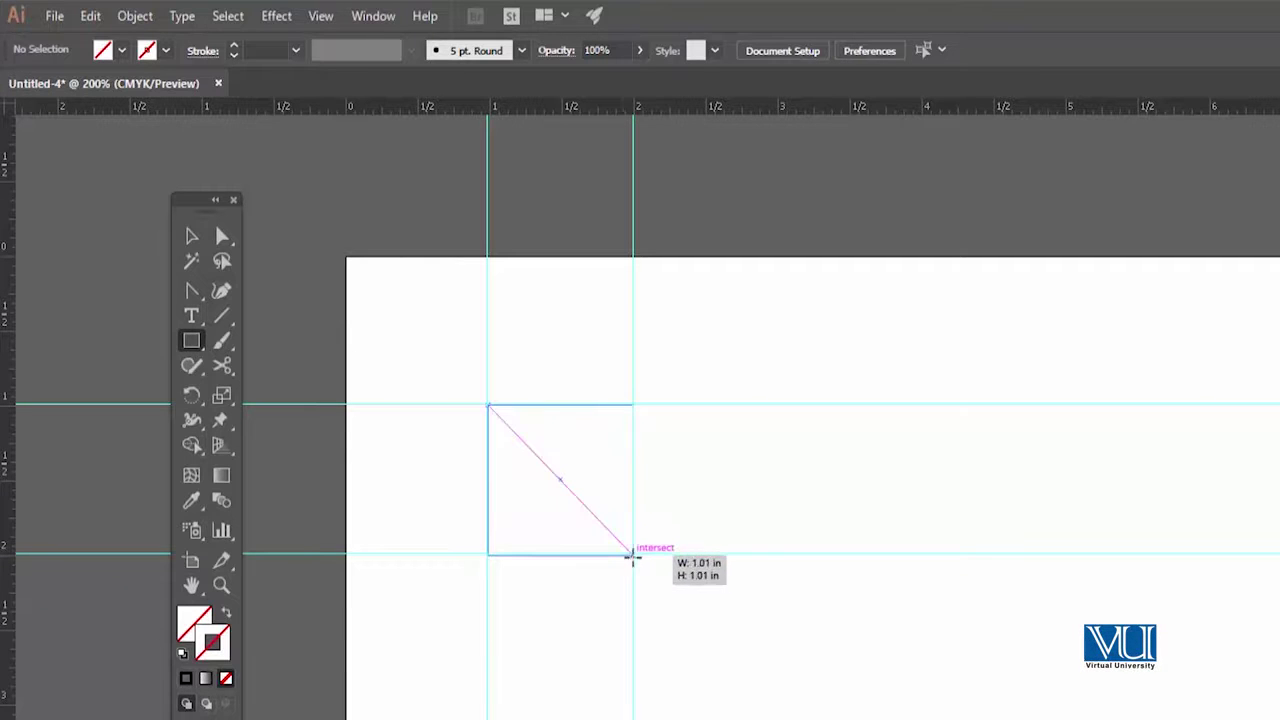
{"action": "left_click_drag", "start_coordinate": [622, 556], "coordinate": [633, 554]}
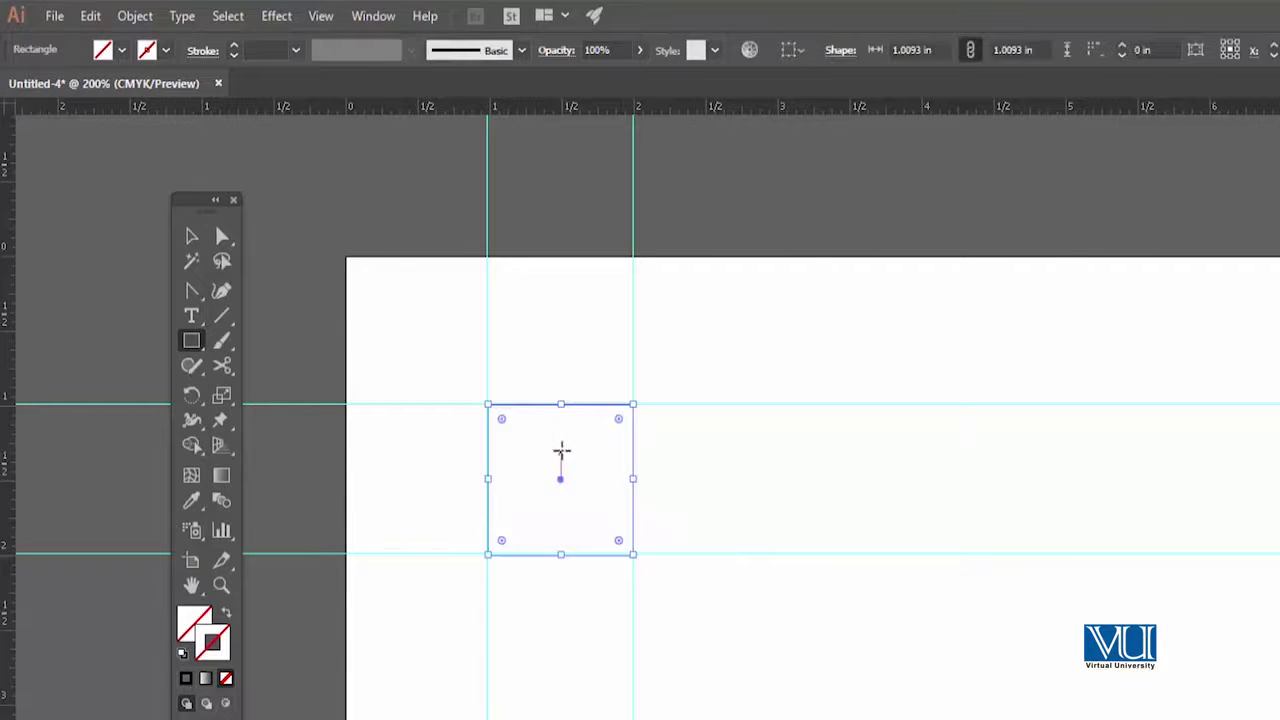
{"action": "left_click", "coordinate": [561, 451]}
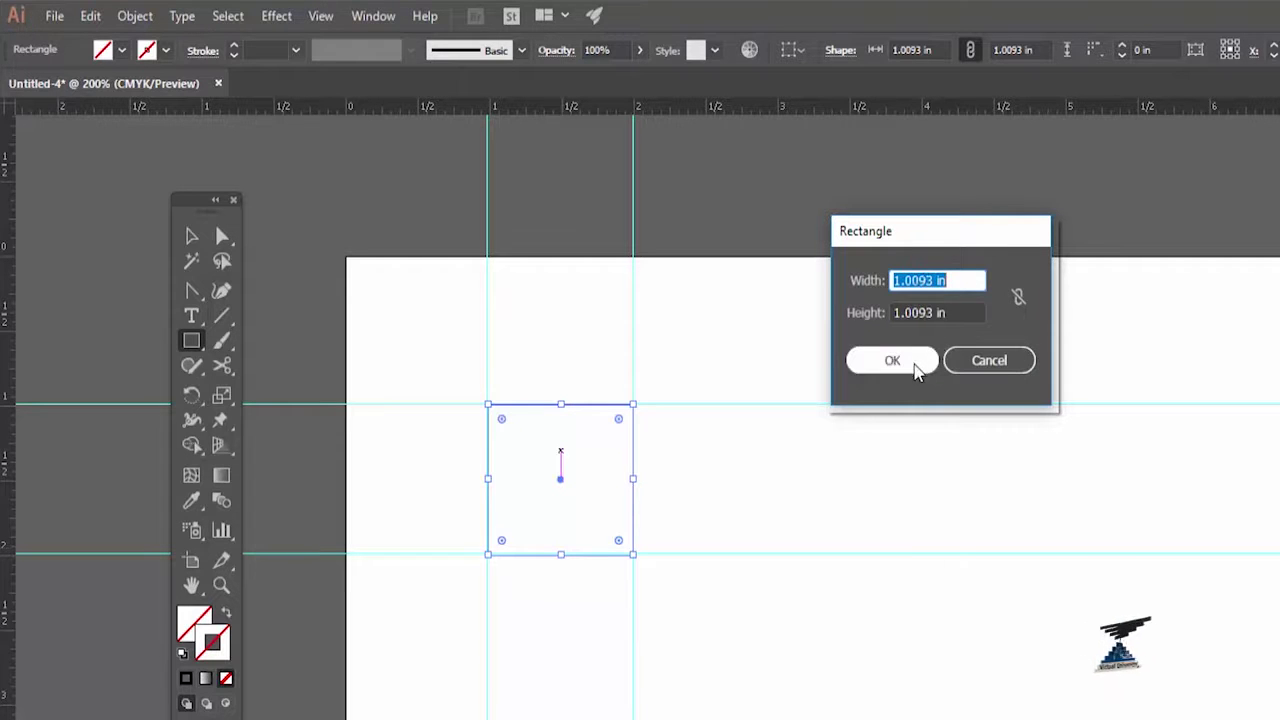
{"action": "left_click", "coordinate": [903, 363]}
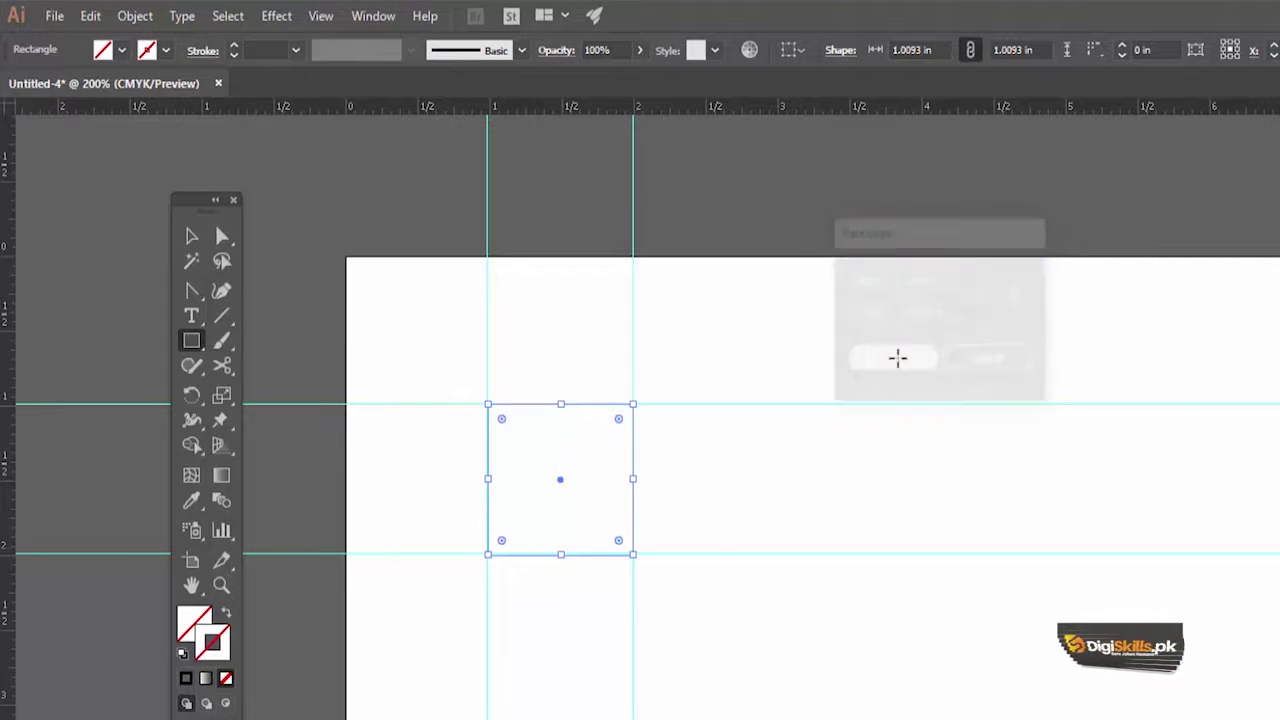
{"action": "key", "text": "ctrl+s"}
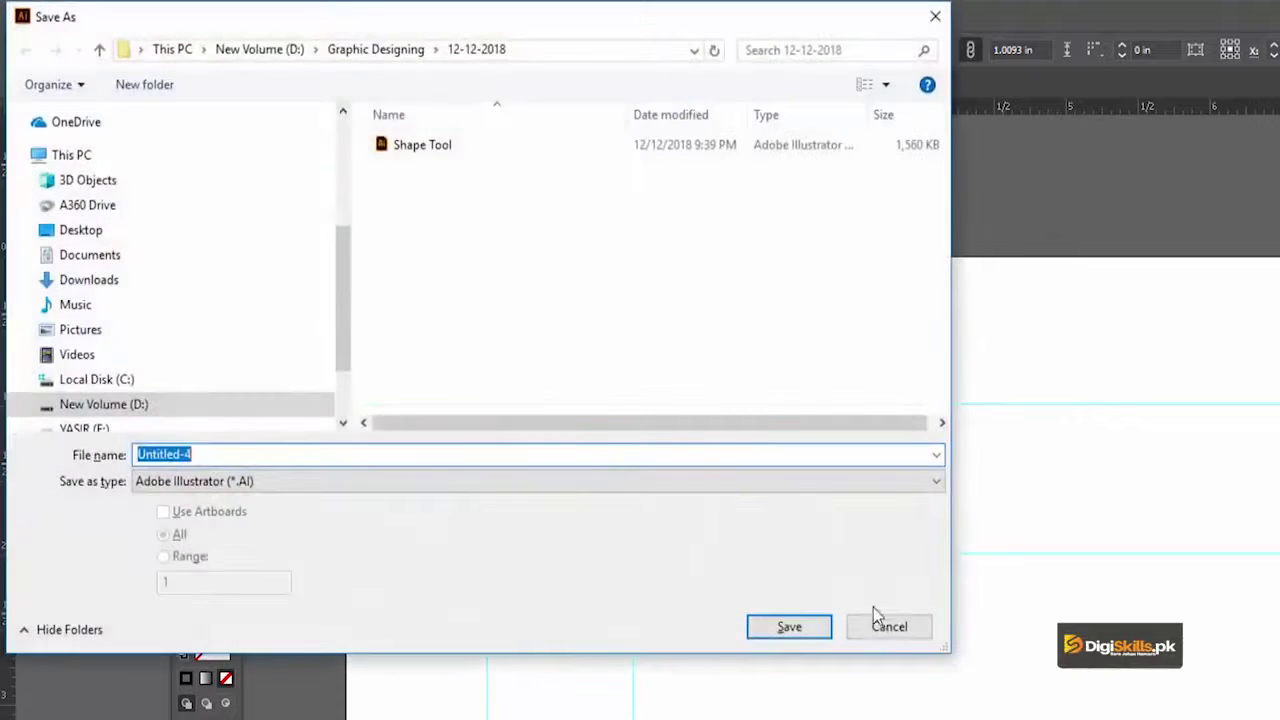
- Cancel Save As and zoom the view back out to 100%
{"action": "left_click", "coordinate": [884, 622]}
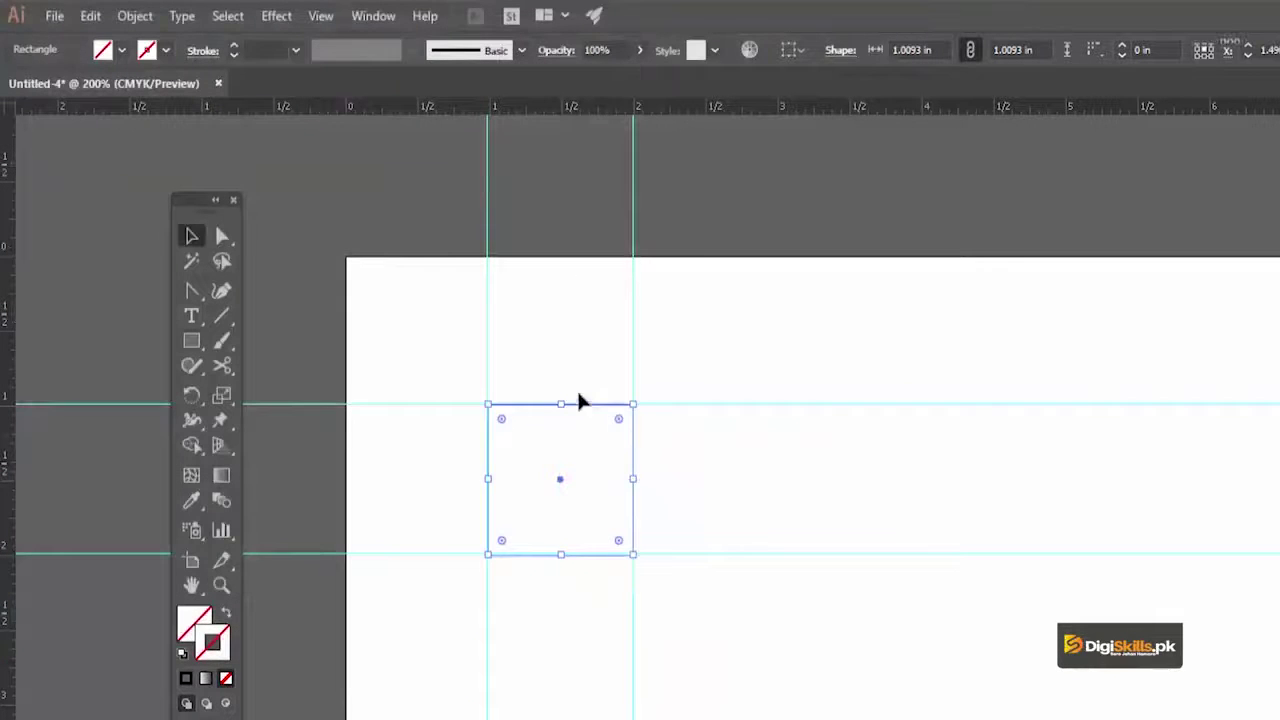
{"action": "left_click_drag", "start_coordinate": [734, 414], "coordinate": [721, 389]}
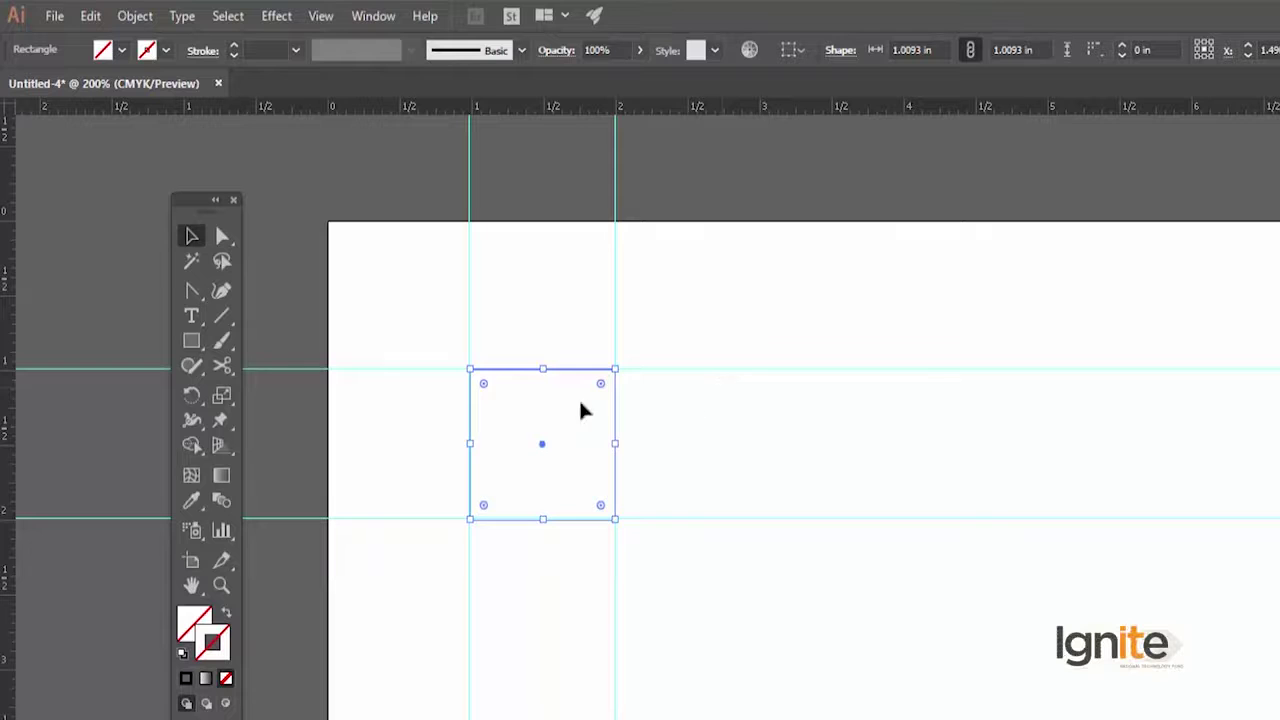
{"action": "key", "text": "ctrl+minus"}
- Delete the left vertical guide and clear all remaining guides
{"action": "left_click_drag", "start_coordinate": [889, 594], "coordinate": [730, 348]}
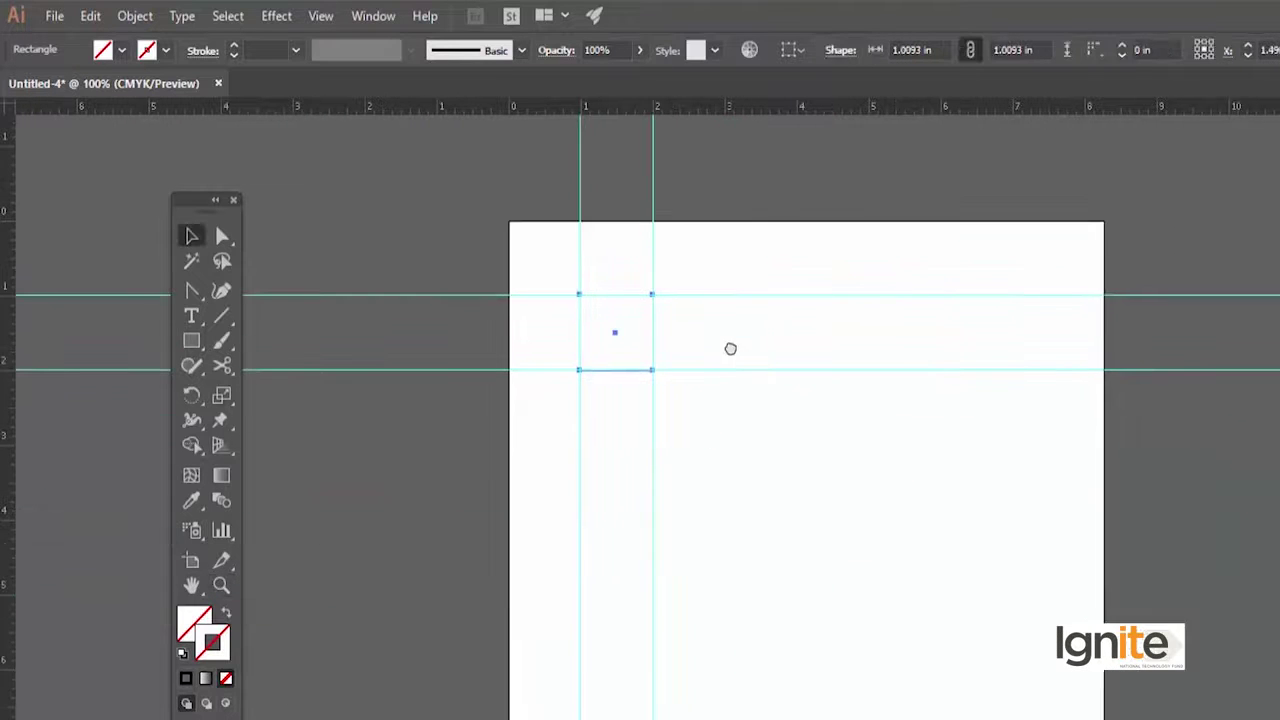
{"action": "left_click", "coordinate": [726, 371], "text": "ctrl"}
{"action": "left_click", "coordinate": [606, 252]}
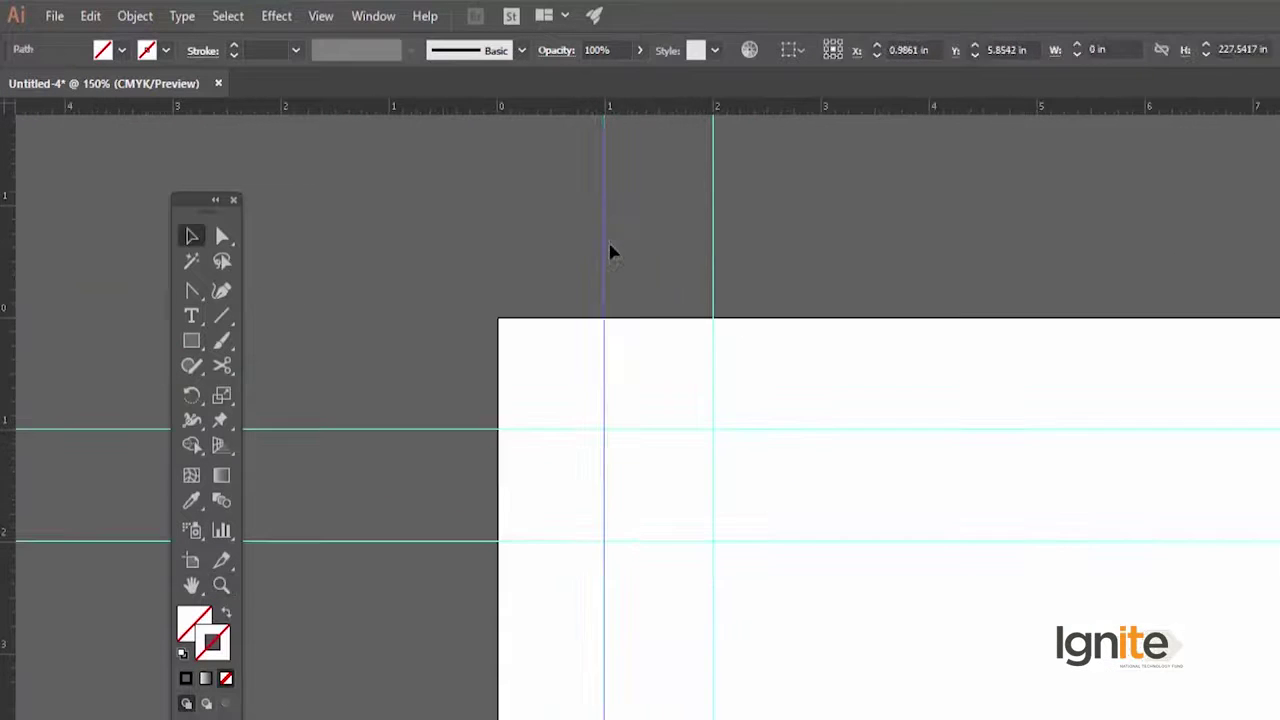
{"action": "left_click", "coordinate": [535, 216]}
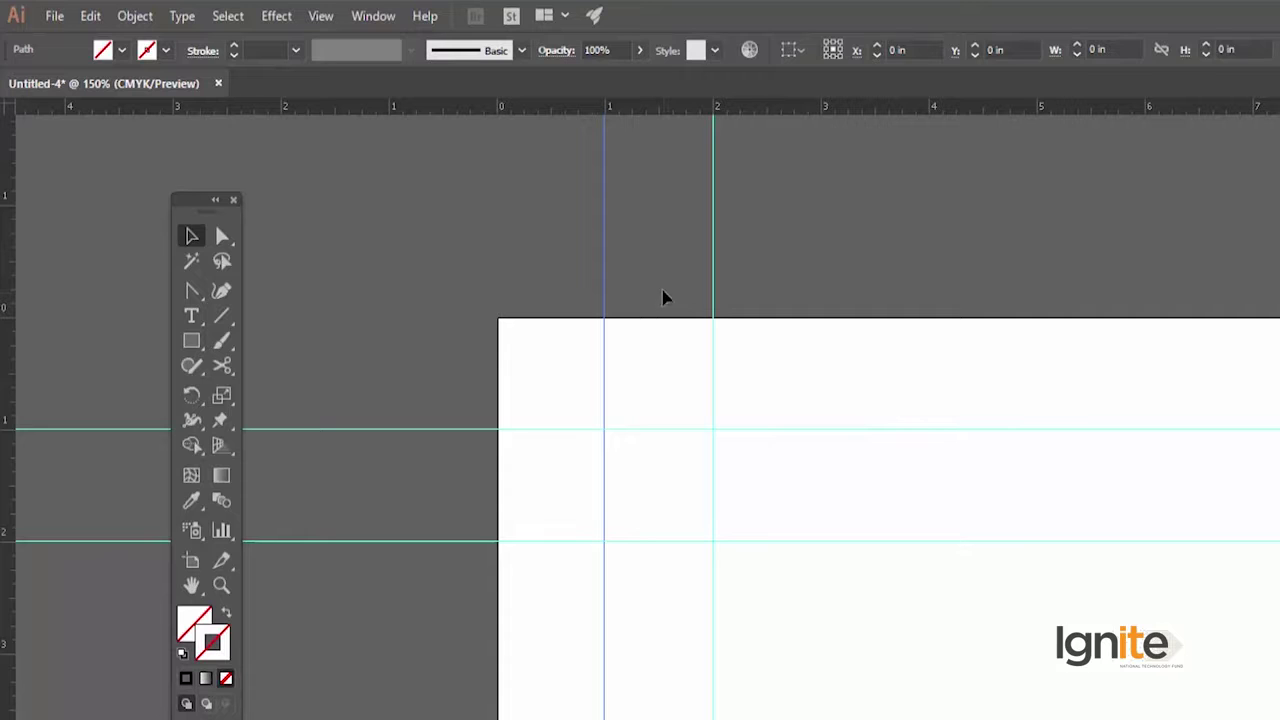
{"action": "key", "text": "Delete"}
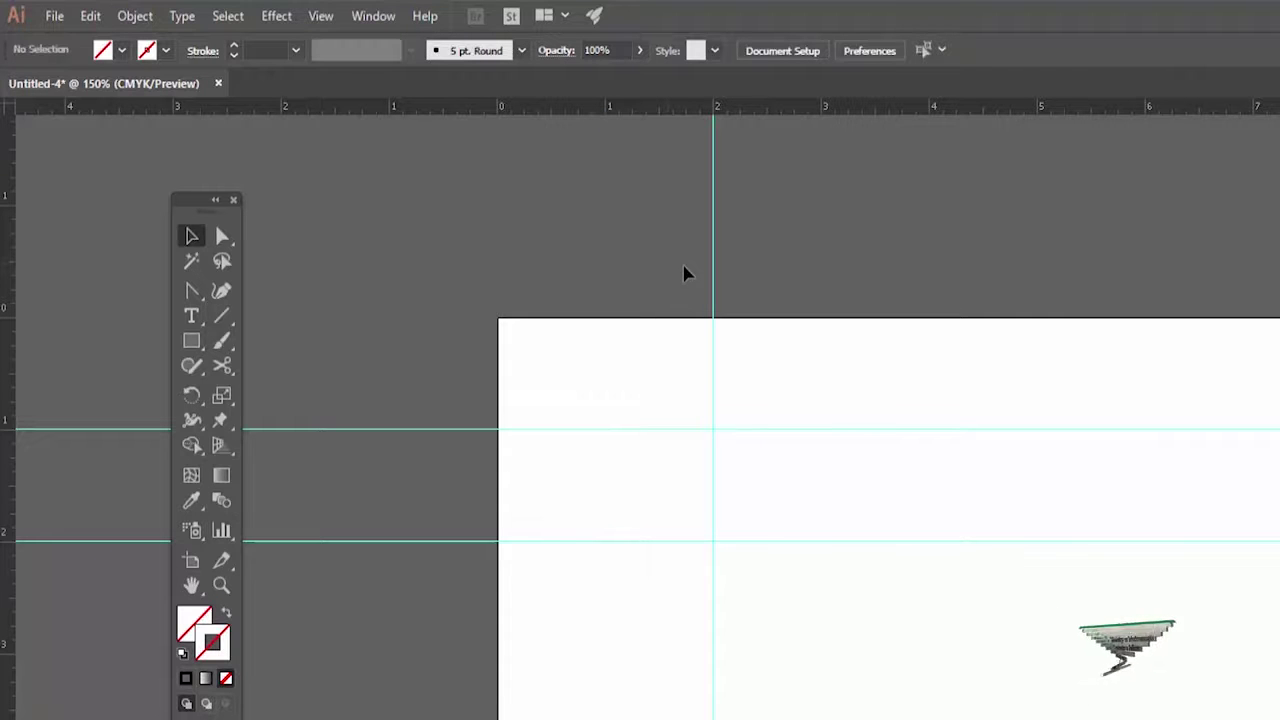
{"action": "key", "text": "ctrl+semicolon"}
- Reframe the blank artboard at 100%, centred in the window
{"action": "key", "text": "ctrl+1"}
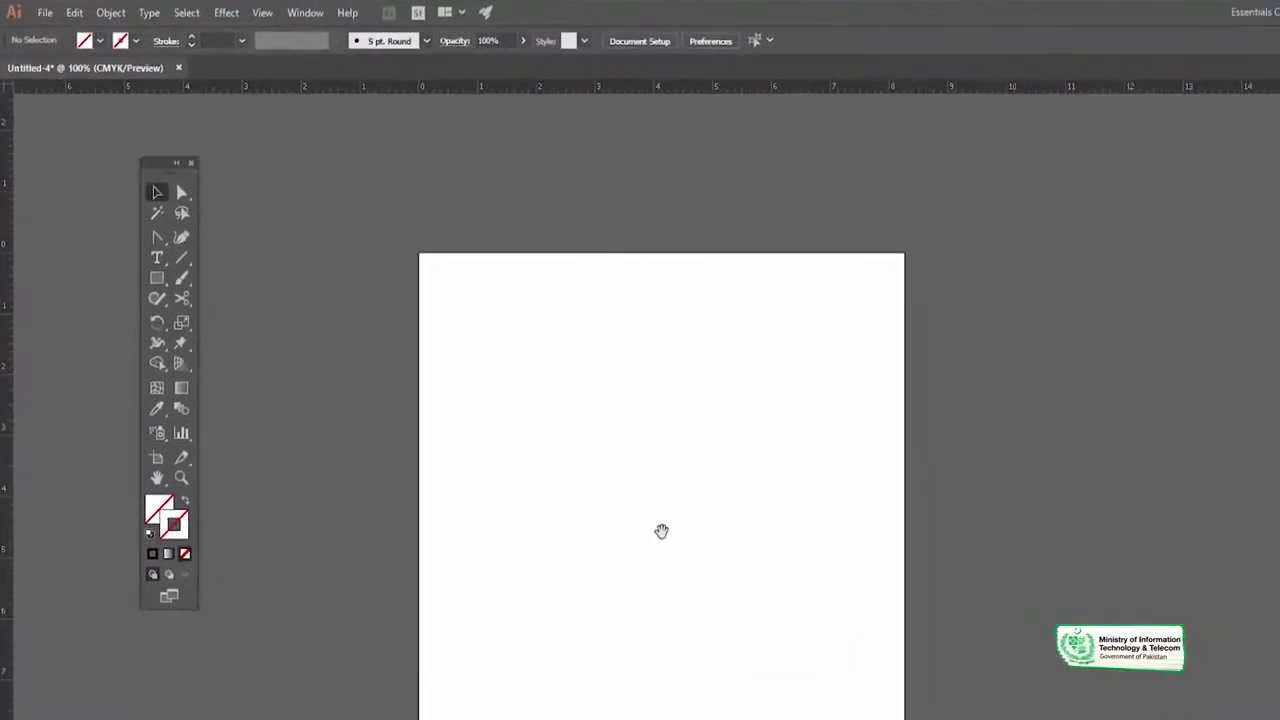
{"action": "key", "text": "ctrl+plus"}
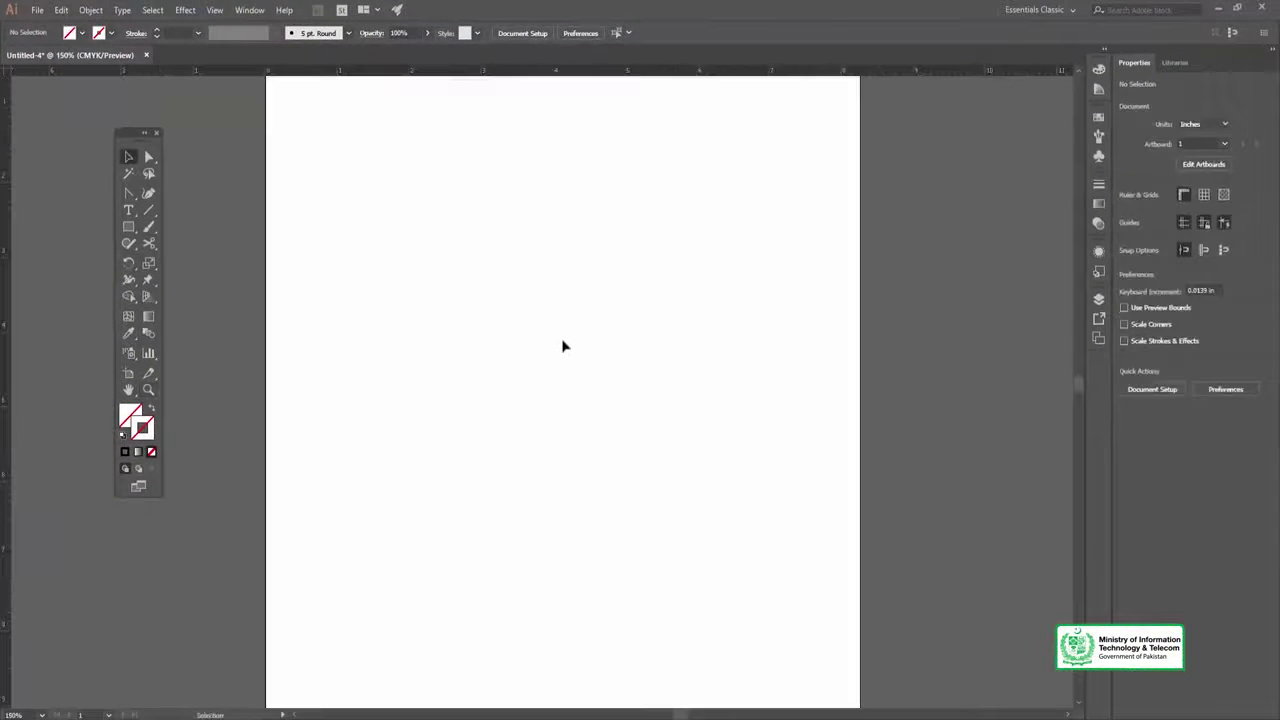
{"action": "left_click_drag", "start_coordinate": [562, 346], "coordinate": [577, 360]}
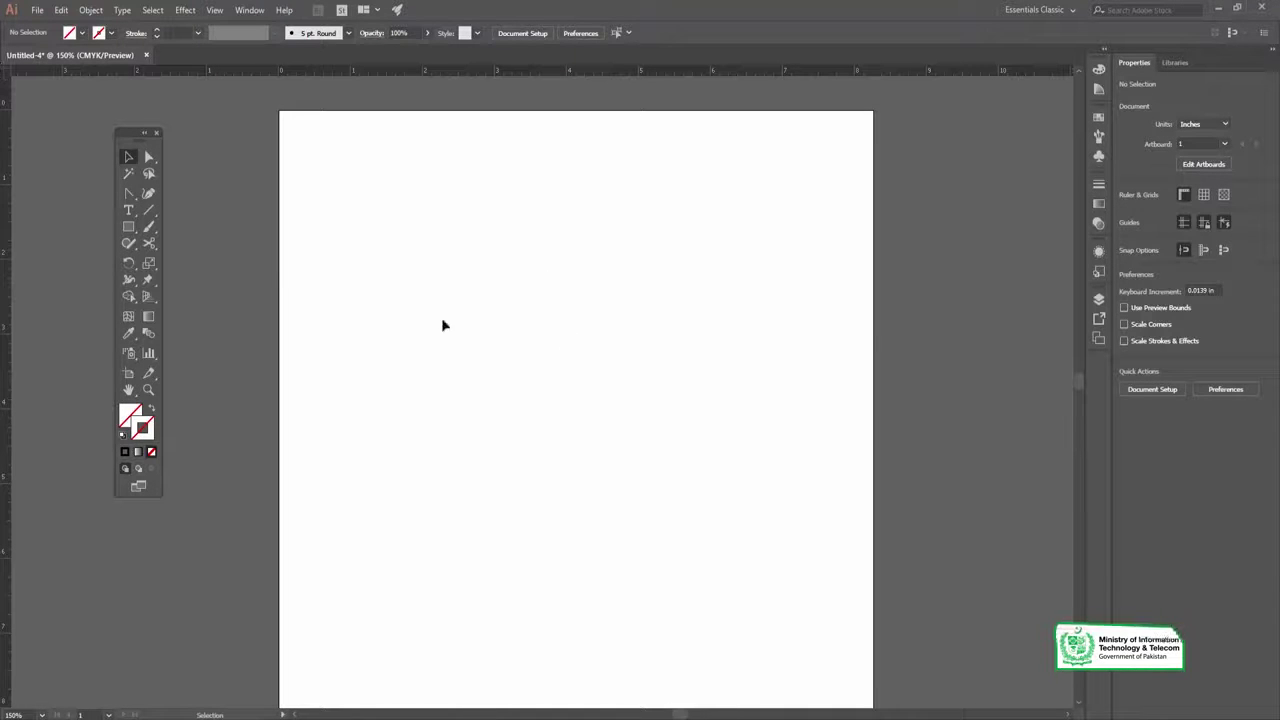
{"action": "left_click_drag", "start_coordinate": [506, 363], "coordinate": [494, 340]}
{"action": "key", "text": "z"}
{"action": "key", "text": "ctrl+minus"}
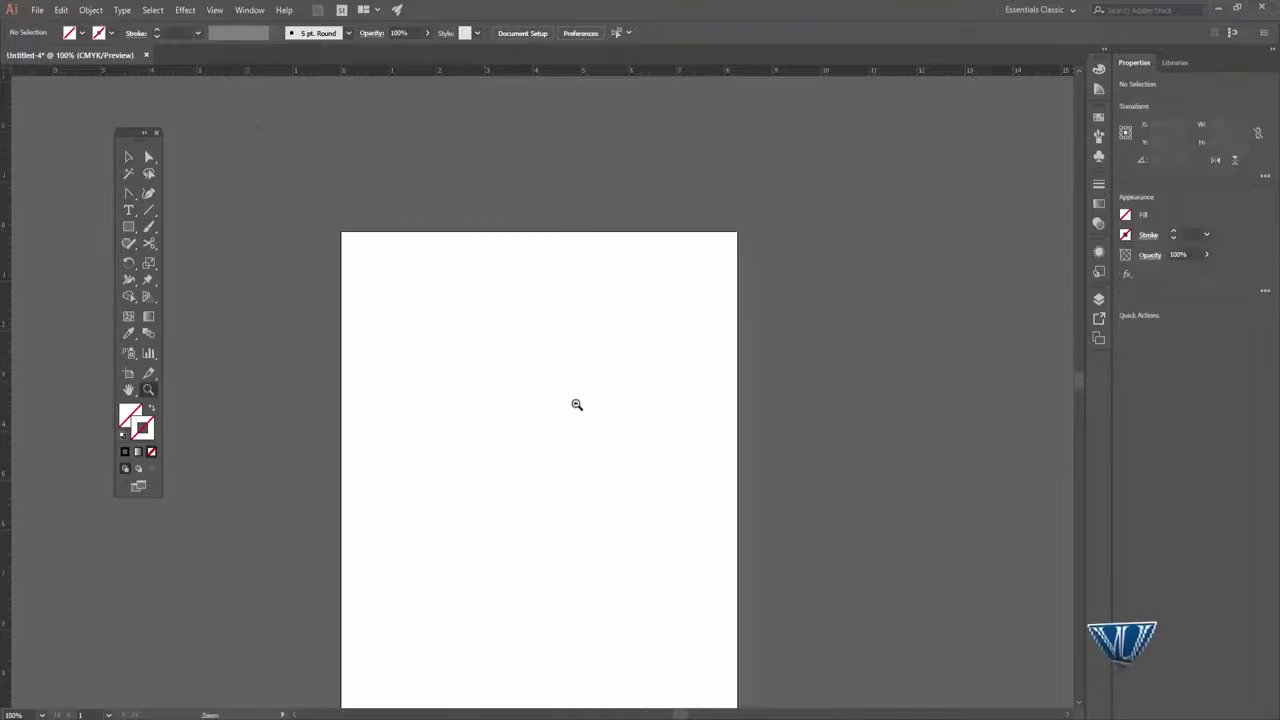
{"action": "key", "text": "v"}
{"action": "key", "text": "ctrl+0"}
{"action": "left_click_drag", "start_coordinate": [569, 350], "coordinate": [567, 338]}
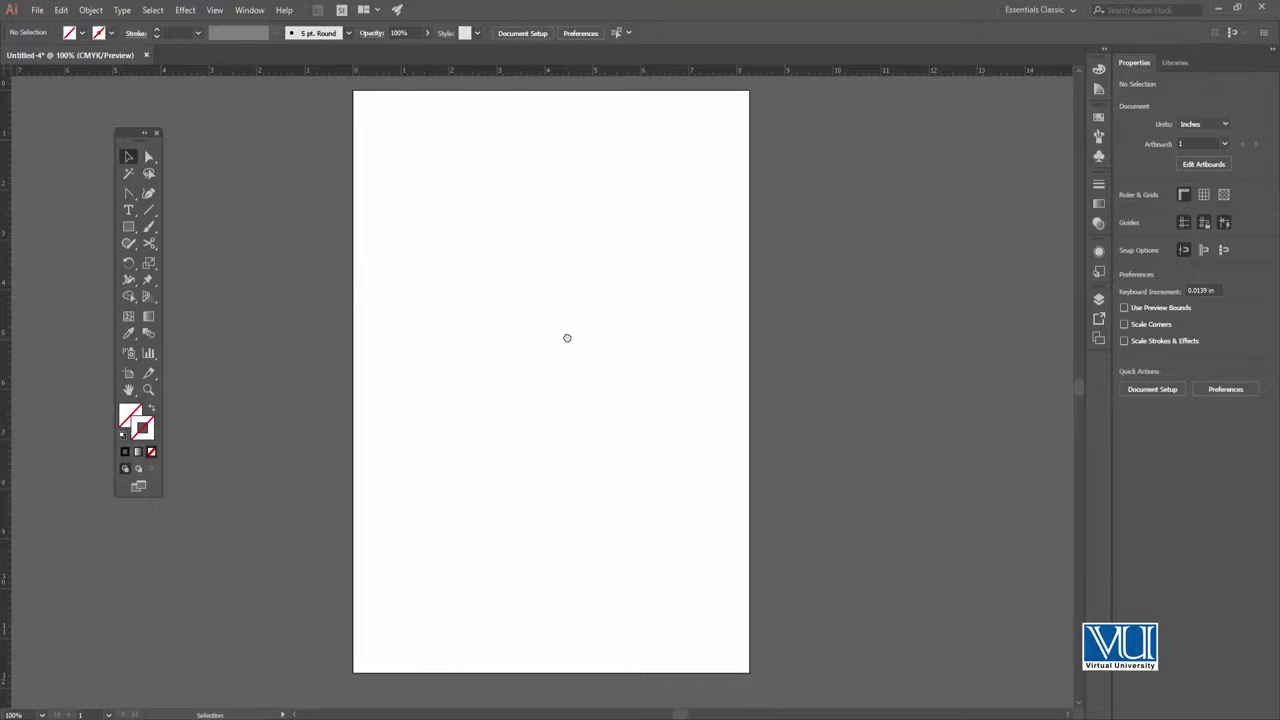
{"action": "left_click", "coordinate": [128, 226]}
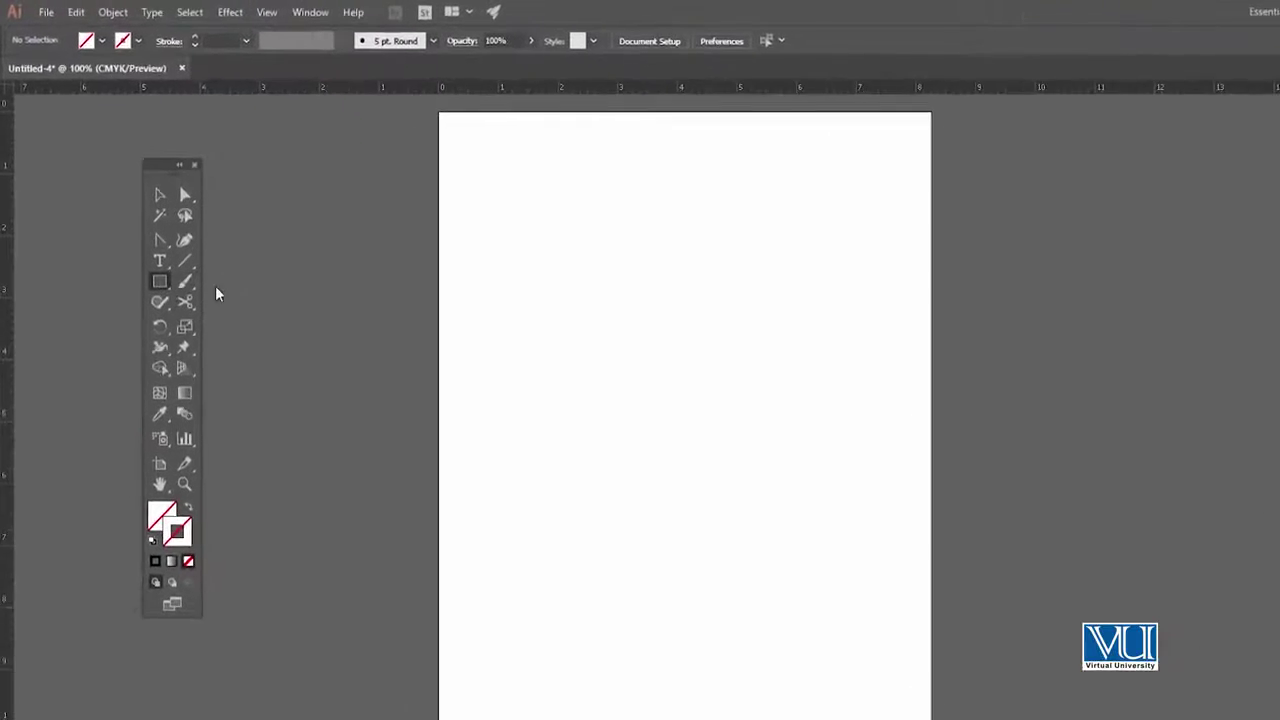
- Draw a roughly 1.36-inch square at the upper left of the page
{"action": "left_click_drag", "start_coordinate": [453, 215], "coordinate": [472, 230]}
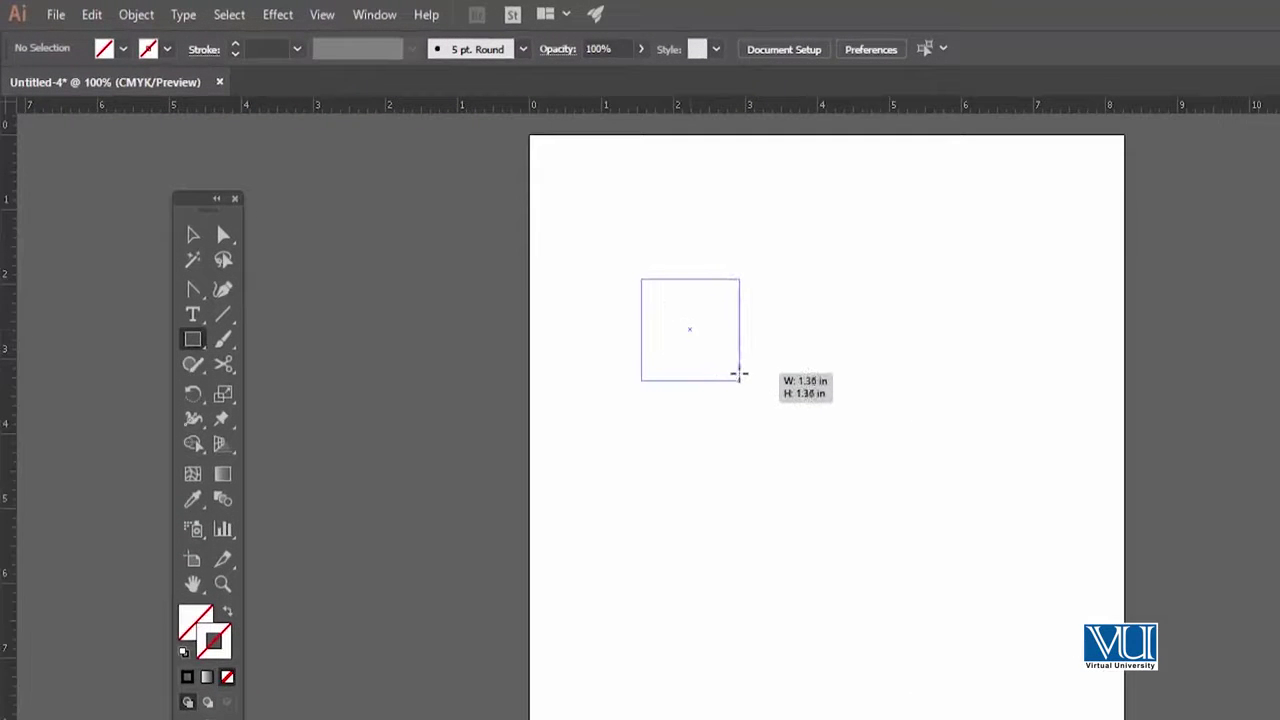
{"action": "left_click_drag", "start_coordinate": [708, 342], "coordinate": [737, 374]}
{"action": "key", "text": "v"}
{"action": "key", "text": "Delete"}
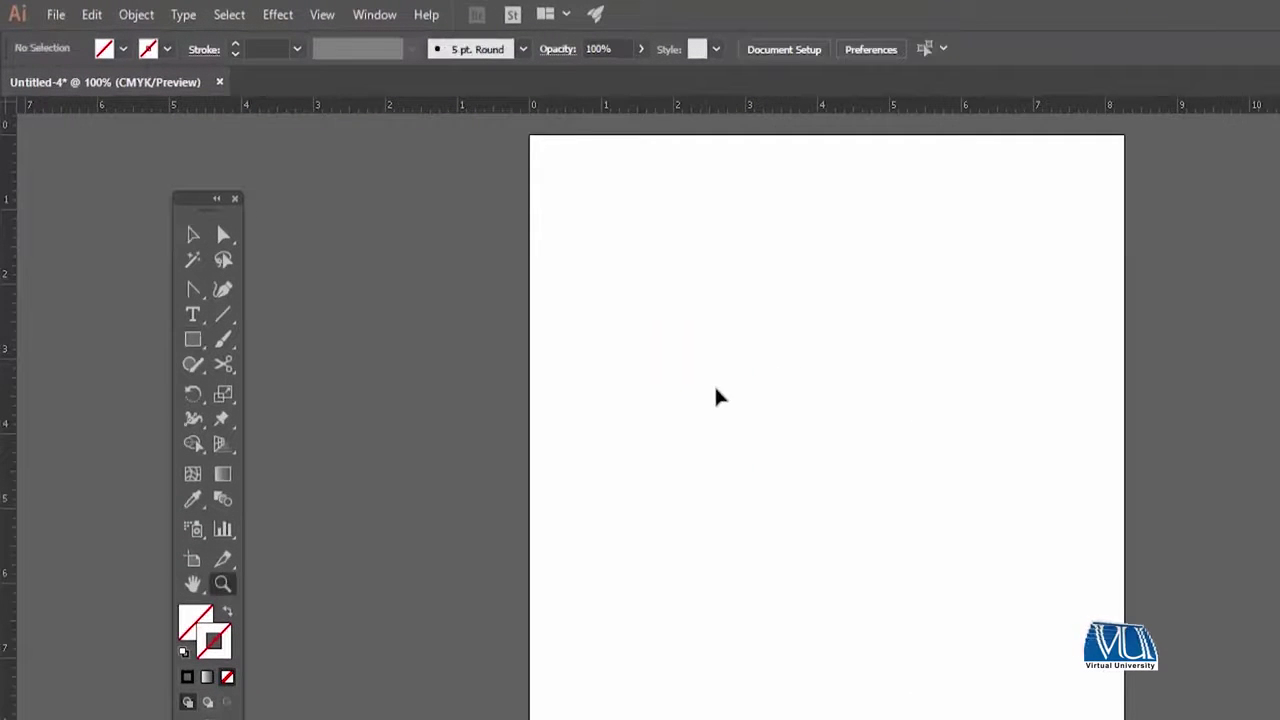
{"action": "key", "text": "ctrl+plus"}
- Give the square a 1 pt near-black #111111 outline
{"action": "left_click_drag", "start_coordinate": [668, 298], "coordinate": [846, 534]}
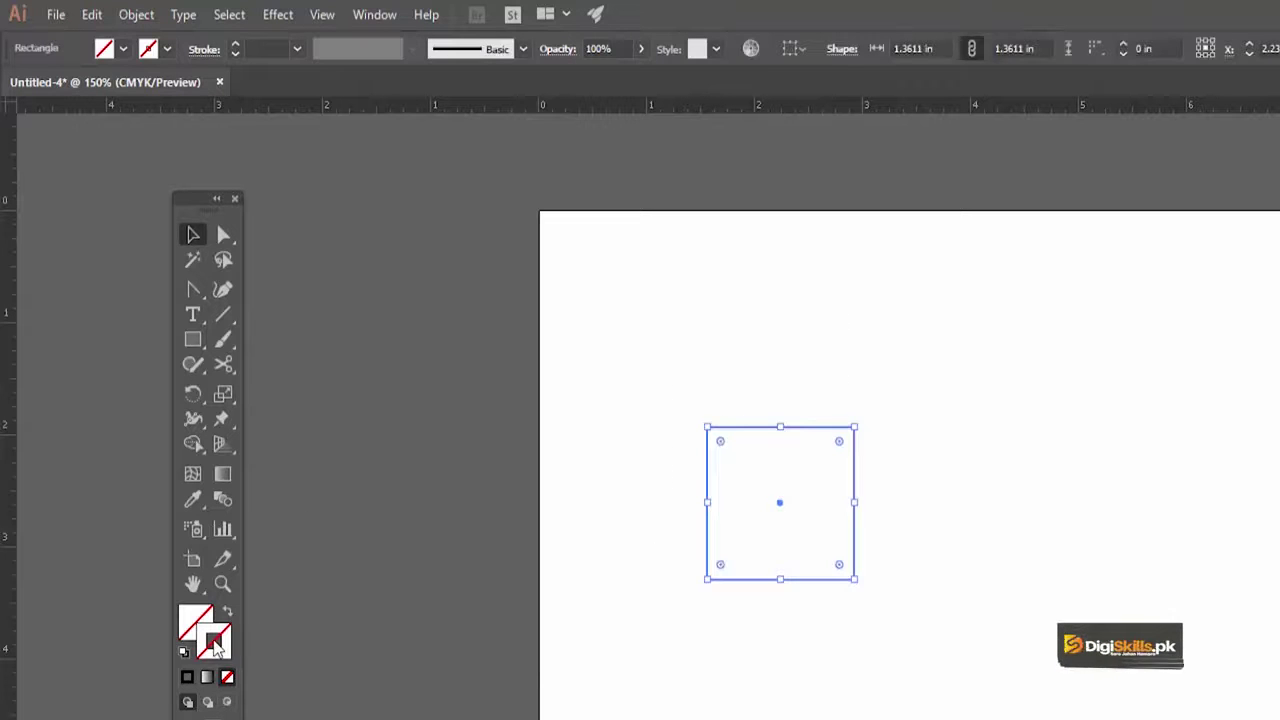
{"action": "double_click", "coordinate": [216, 645]}
{"action": "left_click_drag", "start_coordinate": [754, 586], "coordinate": [698, 654]}
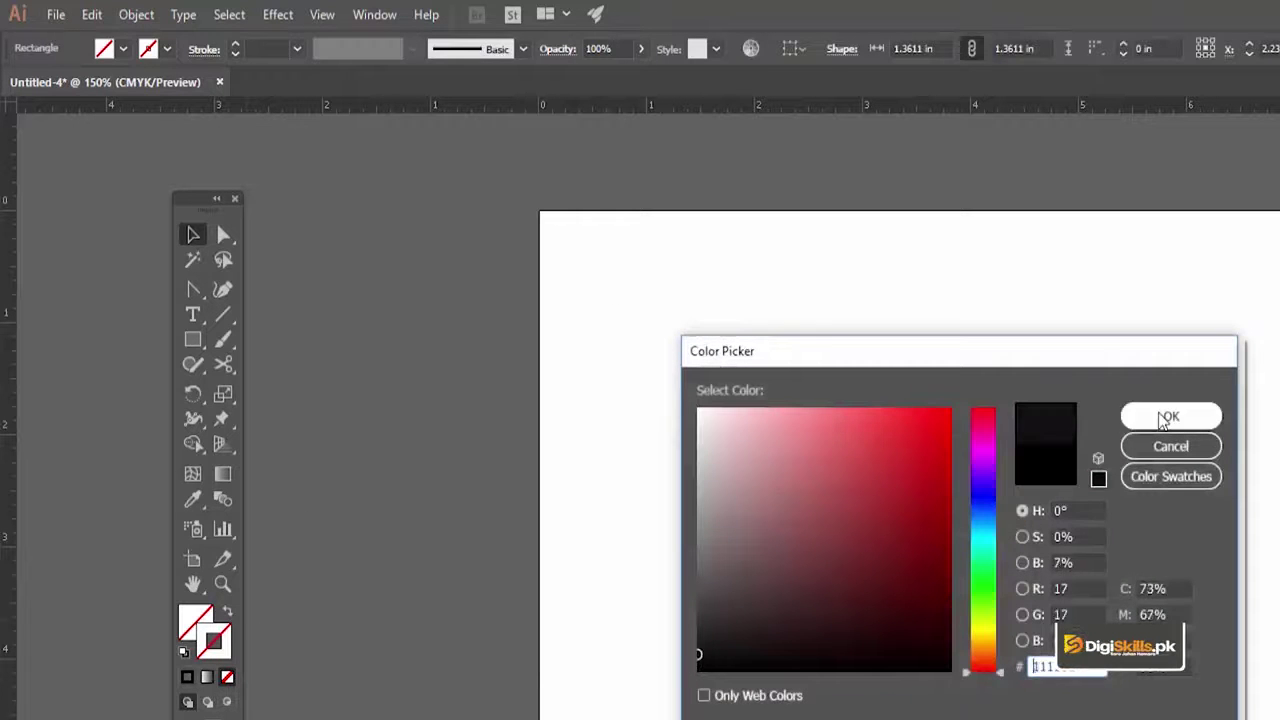
{"action": "left_click", "coordinate": [1168, 417]}
{"action": "left_click", "coordinate": [775, 372]}
{"action": "left_click", "coordinate": [738, 429]}
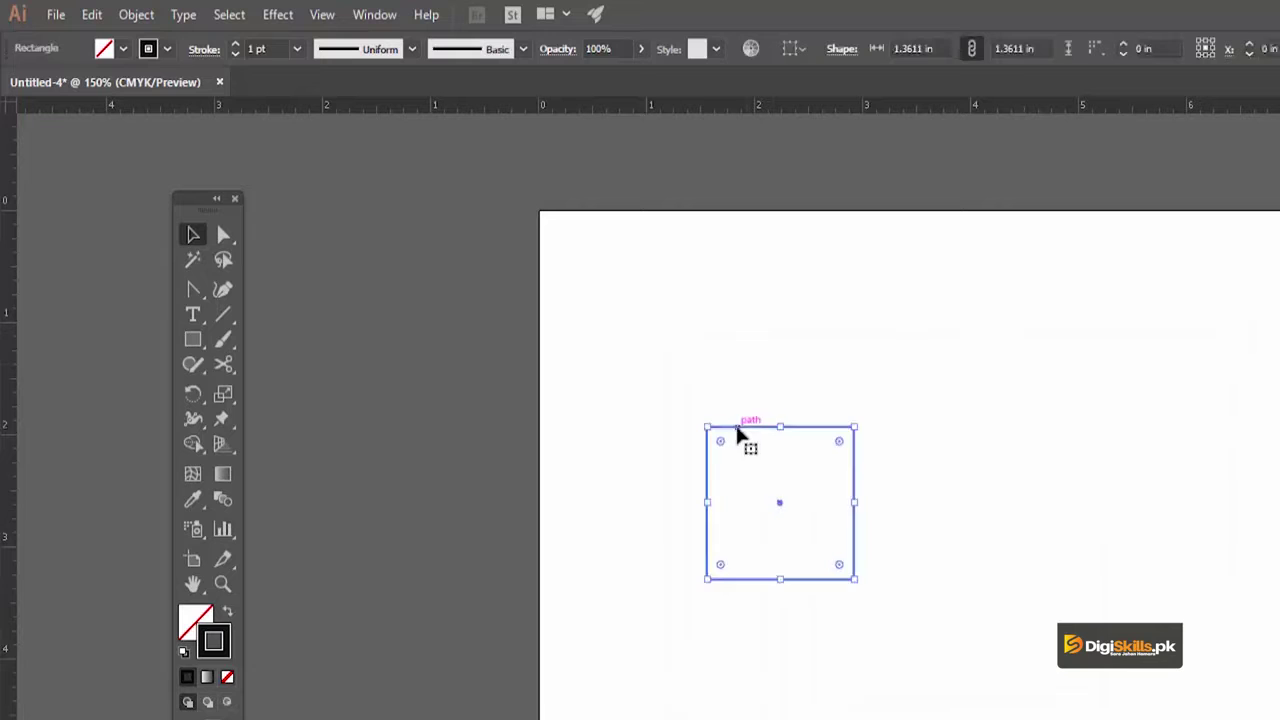
{"action": "mouse_move", "coordinate": [737, 431]}
{"action": "left_mouse_down"}
{"action": "mouse_move", "coordinate": [885, 447]}
{"action": "mouse_move", "coordinate": [771, 443]}
{"action": "mouse_move", "coordinate": [887, 430]}
{"action": "mouse_move", "coordinate": [757, 429]}
{"action": "mouse_move", "coordinate": [928, 420]}
{"action": "mouse_move", "coordinate": [734, 434]}
{"action": "mouse_move", "coordinate": [914, 423]}
{"action": "mouse_move", "coordinate": [766, 449]}
{"action": "mouse_move", "coordinate": [909, 423]}
{"action": "mouse_move", "coordinate": [895, 420]}
{"action": "left_mouse_up"}
{"action": "left_click_drag", "start_coordinate": [903, 520], "coordinate": [851, 503]}
{"action": "key", "text": "ctrl+z"}
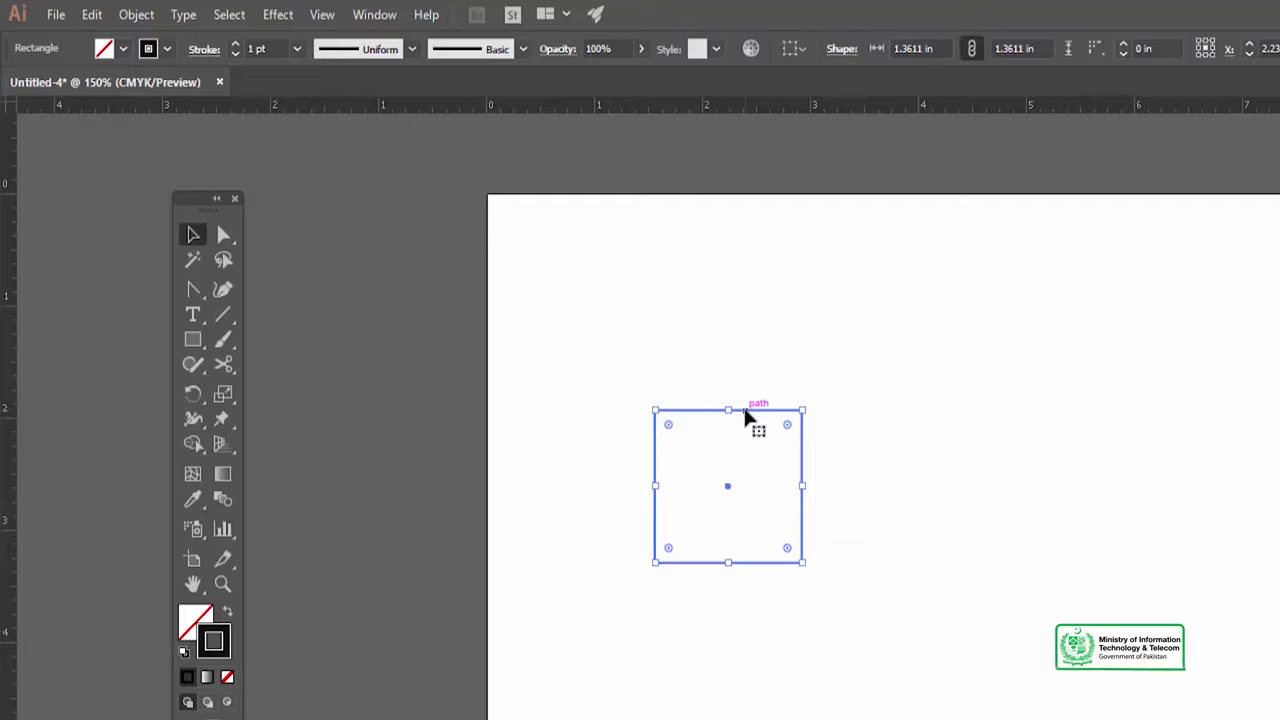
{"action": "mouse_move", "coordinate": [750, 411]}
{"action": "left_mouse_down"}
{"action": "mouse_move", "coordinate": [907, 404]}
{"action": "mouse_move", "coordinate": [896, 408]}
{"action": "left_mouse_up"}
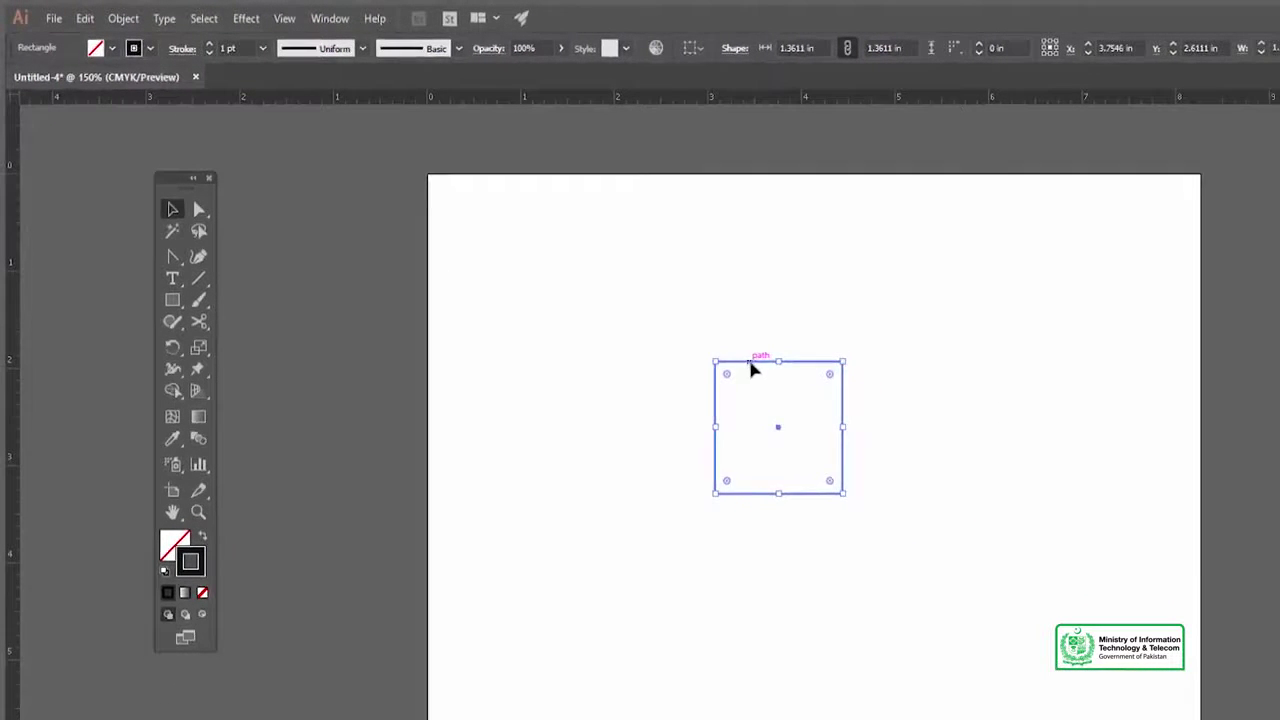
{"action": "mouse_move", "coordinate": [753, 369]}
{"action": "left_mouse_down"}
{"action": "mouse_move", "coordinate": [762, 512]}
{"action": "mouse_move", "coordinate": [760, 388]}
{"action": "left_mouse_up"}
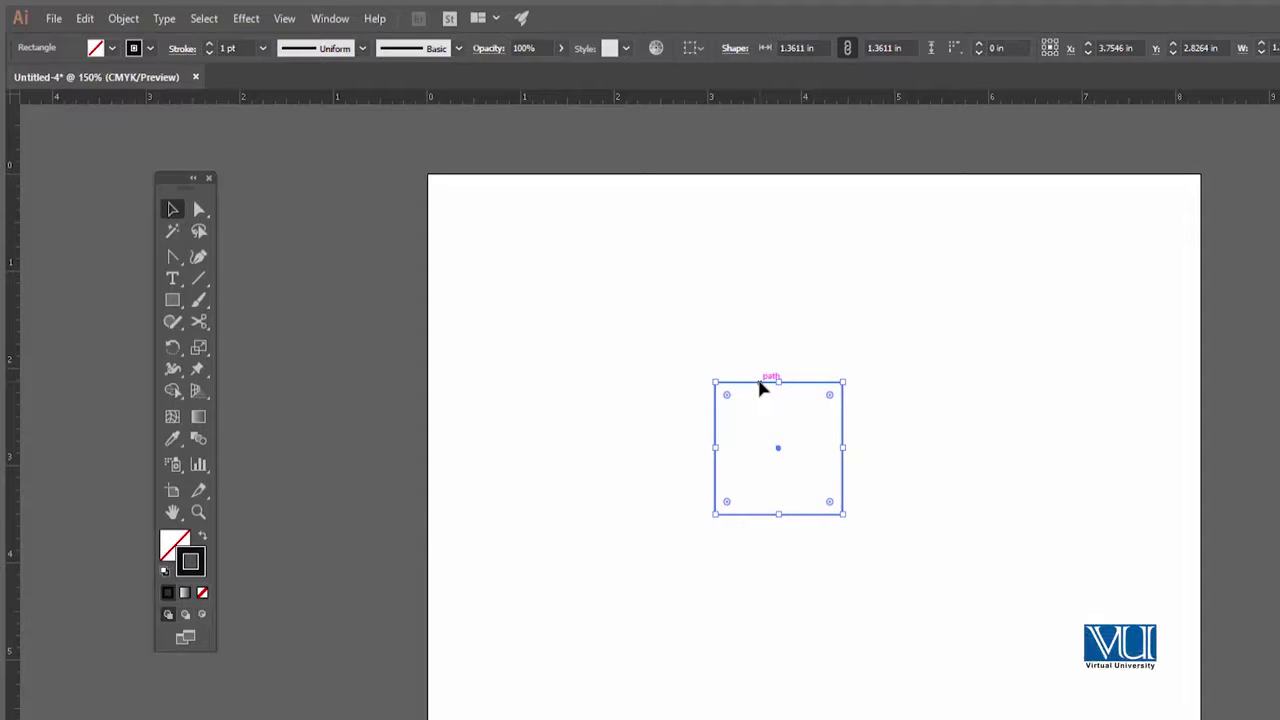
{"action": "left_click", "coordinate": [760, 395]}
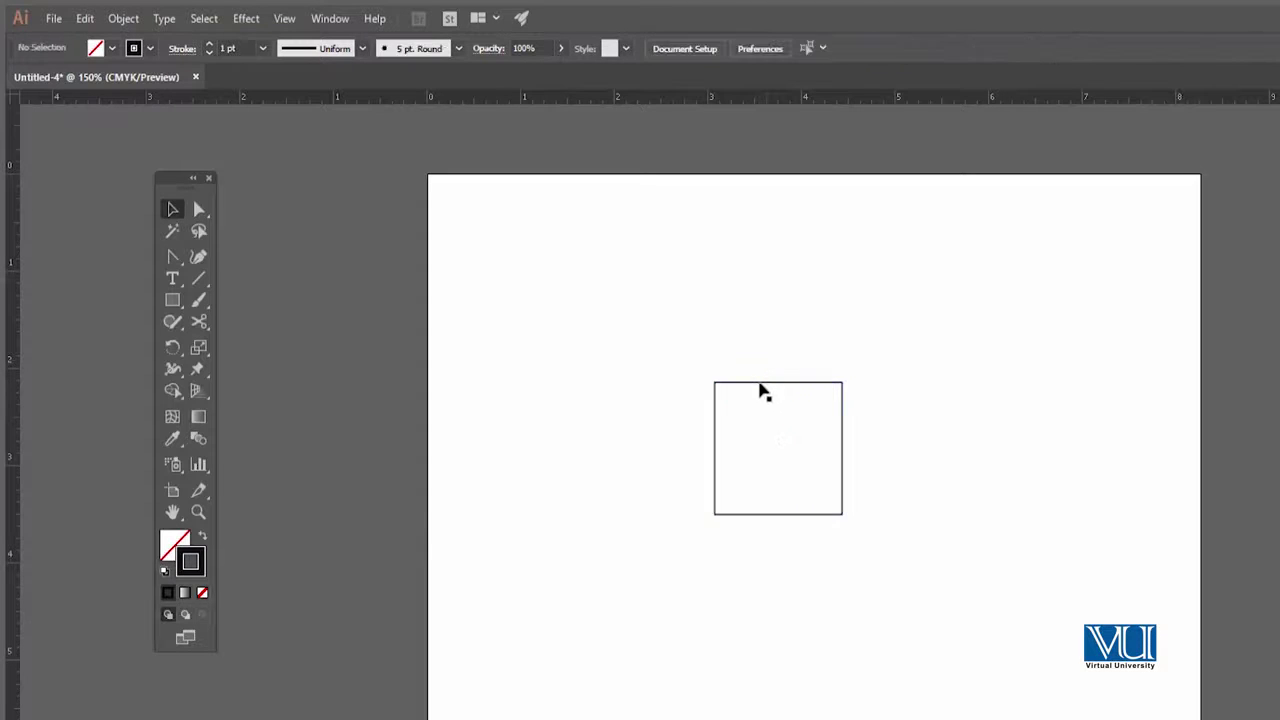
{"action": "left_click", "coordinate": [760, 384]}
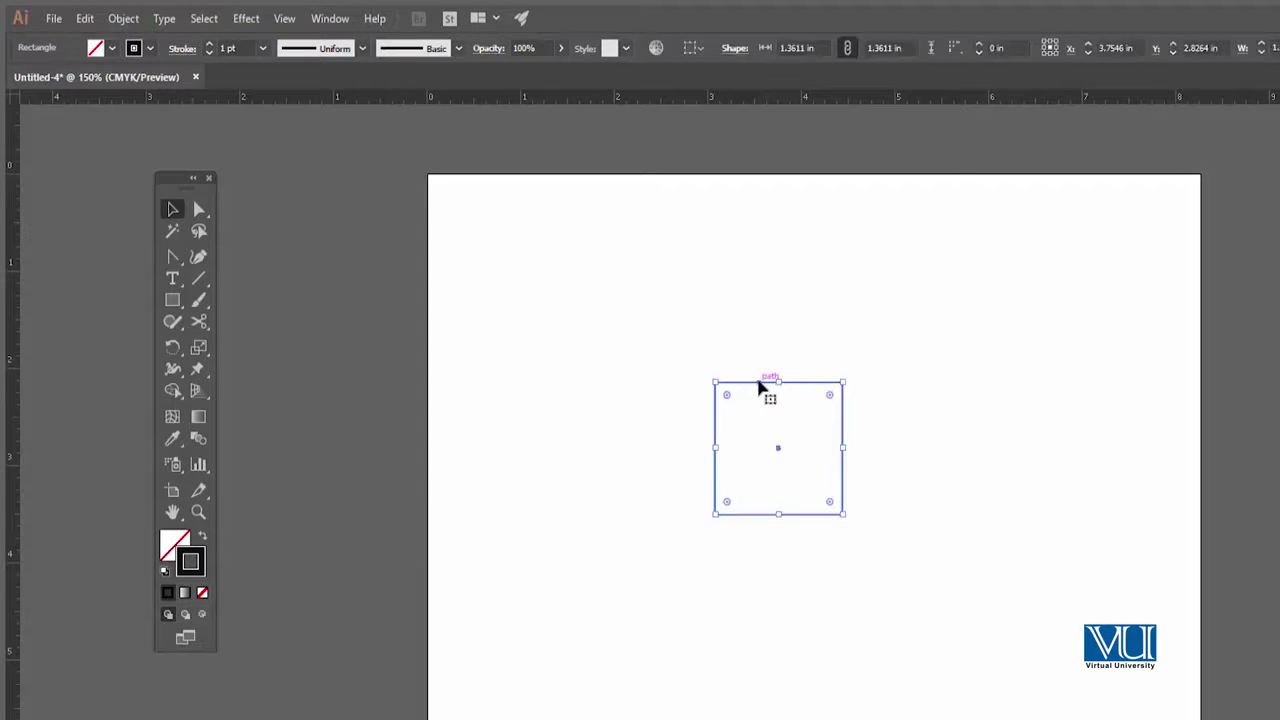
- Alt-drag a copy of the square 1.54 in straight down to Y 4.375 in
{"action": "left_click_drag", "start_coordinate": [758, 388], "coordinate": [766, 540]}
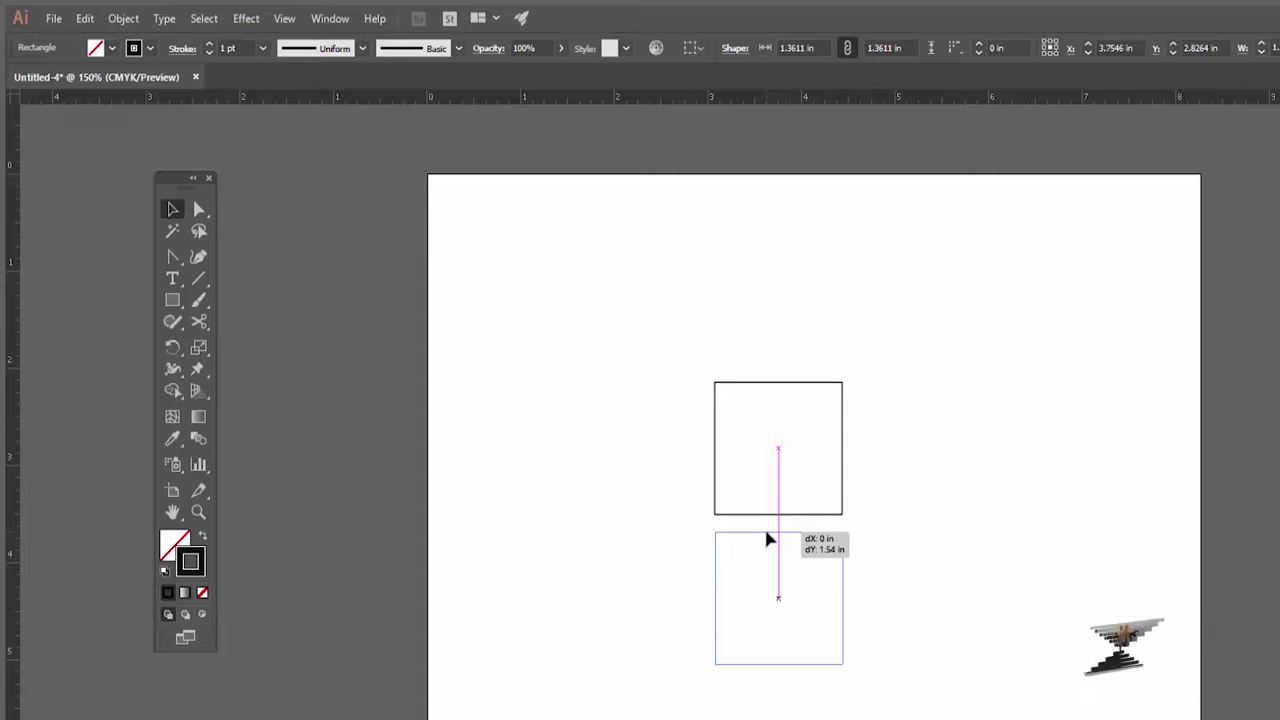
{"action": "mouse_move", "coordinate": [767, 540]}
{"action": "left_mouse_down"}
{"action": "mouse_move", "coordinate": [770, 383]}
{"action": "mouse_move", "coordinate": [760, 538]}
{"action": "left_mouse_up"}
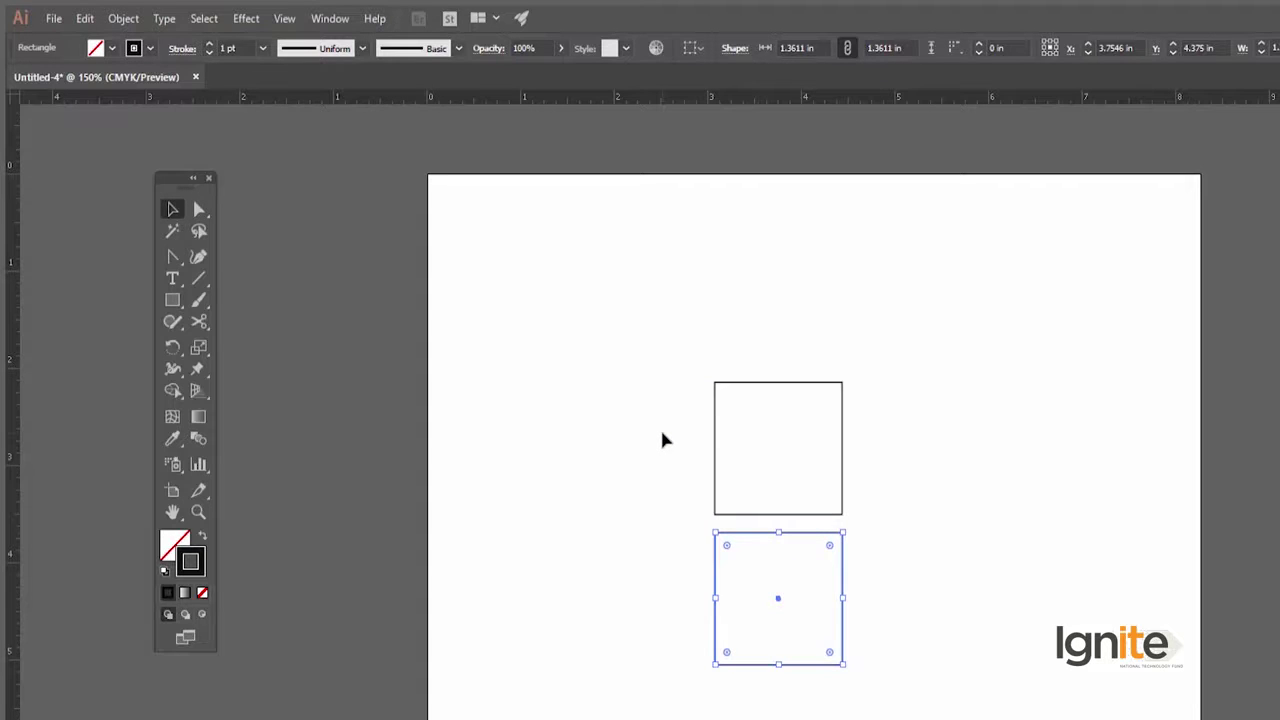
{"action": "scroll", "coordinate": [700, 420], "scroll_direction": "right", "scroll_amount": 3}
- Alt-drag a copy of the upper square about 1.51 in right along its row
{"action": "left_click", "coordinate": [652, 392]}
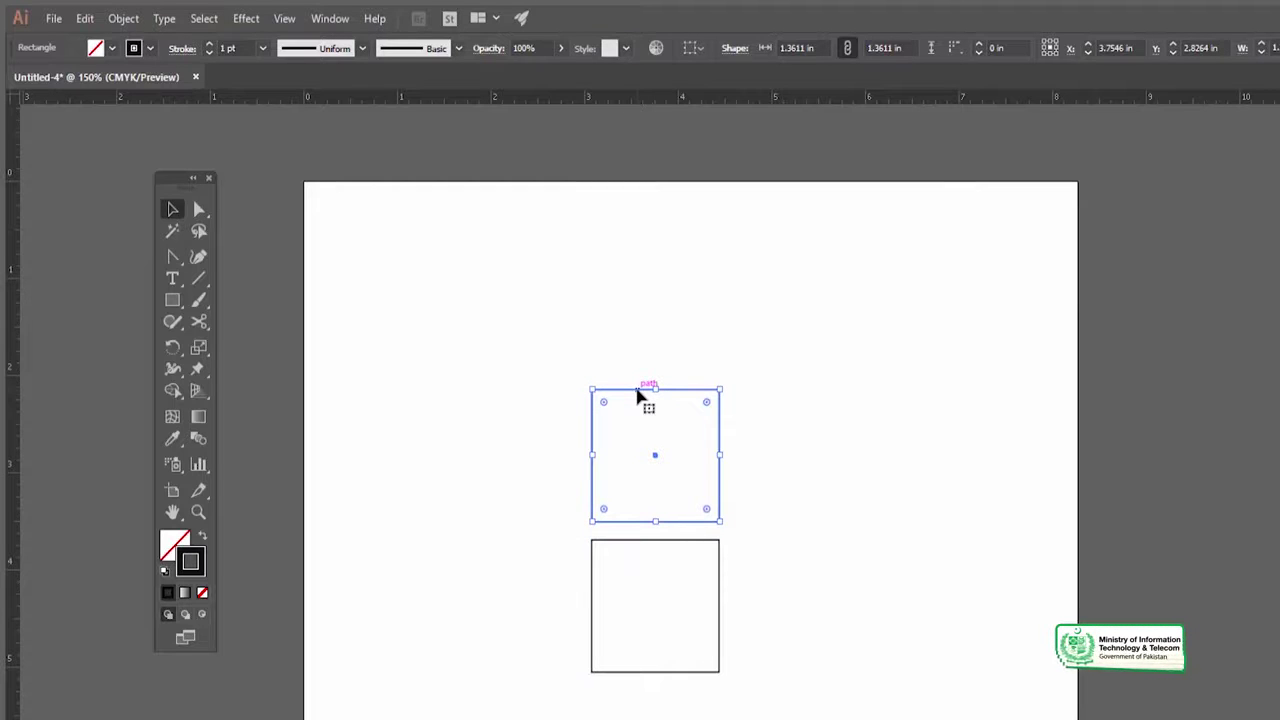
{"action": "left_click_drag", "start_coordinate": [643, 395], "coordinate": [793, 399]}
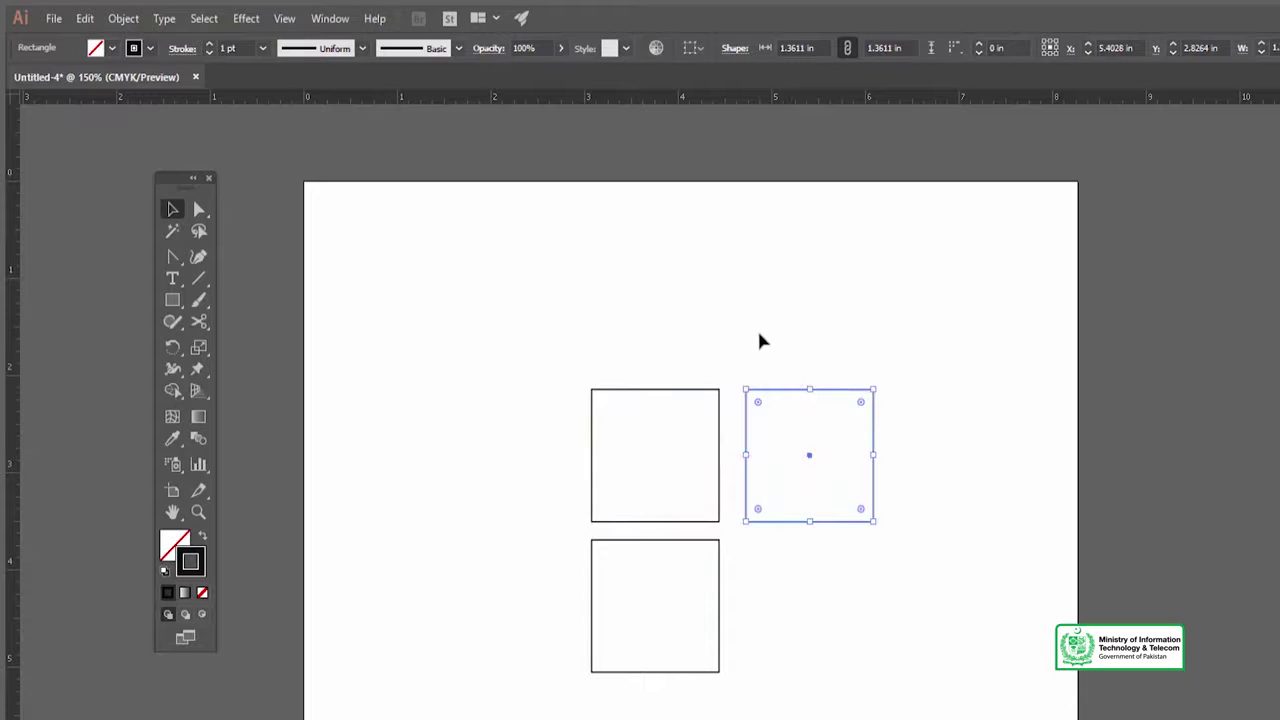
{"action": "left_click", "coordinate": [759, 335]}
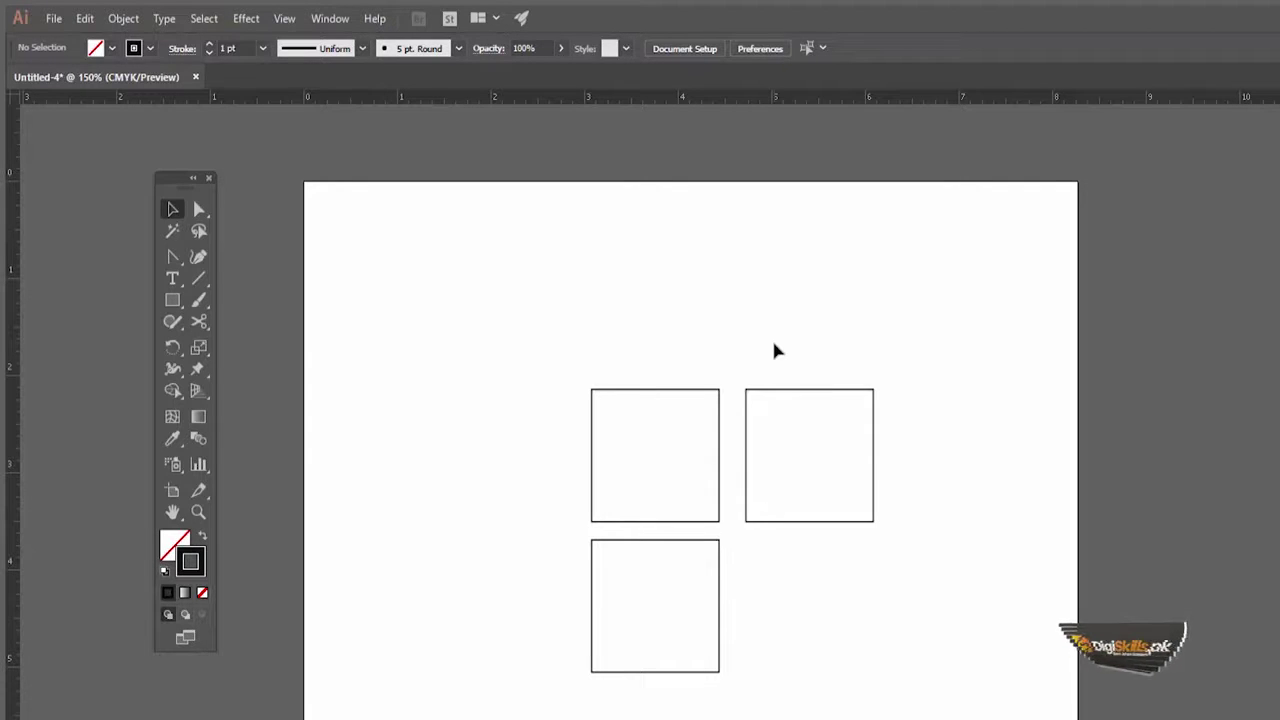
- Move the top-left square up and left, then show the View menu's Smart Guides option
{"action": "mouse_move", "coordinate": [700, 390]}
{"action": "left_mouse_down"}
{"action": "mouse_move", "coordinate": [672, 352]}
{"action": "mouse_move", "coordinate": [700, 310]}
{"action": "mouse_move", "coordinate": [697, 349]}
{"action": "mouse_move", "coordinate": [617, 343]}
{"action": "mouse_move", "coordinate": [597, 269]}
{"action": "mouse_move", "coordinate": [643, 250]}
{"action": "mouse_move", "coordinate": [671, 297]}
{"action": "mouse_move", "coordinate": [654, 334]}
{"action": "mouse_move", "coordinate": [603, 340]}
{"action": "mouse_move", "coordinate": [598, 310]}
{"action": "mouse_move", "coordinate": [671, 266]}
{"action": "mouse_move", "coordinate": [674, 303]}
{"action": "mouse_move", "coordinate": [629, 317]}
{"action": "mouse_move", "coordinate": [643, 316]}
{"action": "mouse_move", "coordinate": [594, 283]}
{"action": "mouse_move", "coordinate": [583, 303]}
{"action": "mouse_move", "coordinate": [669, 349]}
{"action": "mouse_move", "coordinate": [649, 337]}
{"action": "left_mouse_up"}
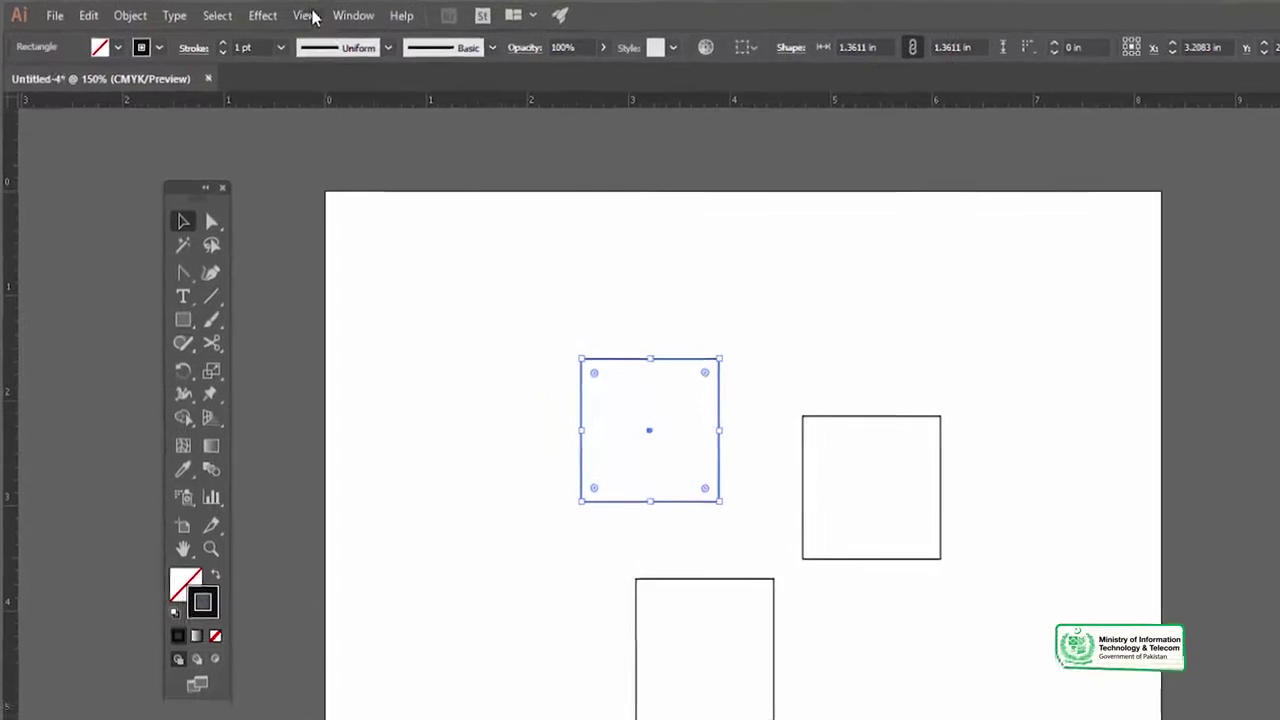
{"action": "left_click", "coordinate": [310, 15]}
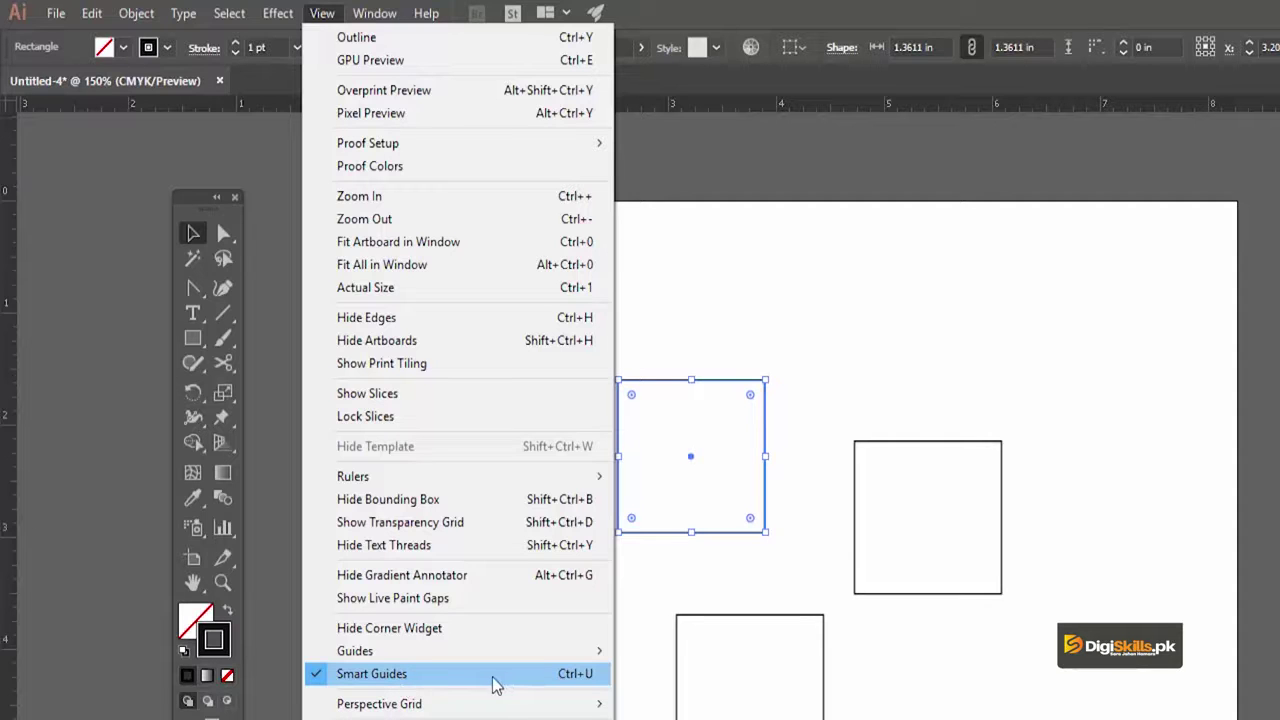
- Select and delete the three outlined squares one by one, leaving an empty artboard
{"action": "left_click", "coordinate": [748, 350]}
{"action": "left_click", "coordinate": [697, 393]}
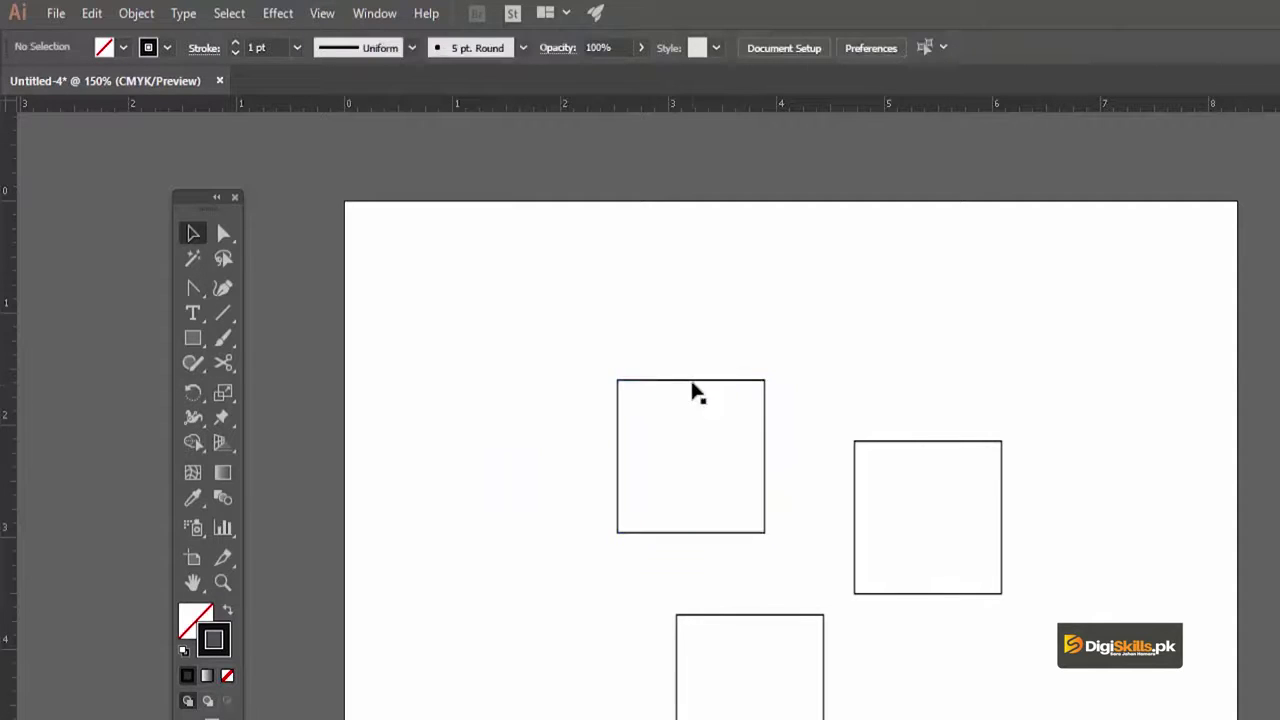
{"action": "left_click", "coordinate": [900, 442]}
{"action": "left_click", "coordinate": [781, 615]}
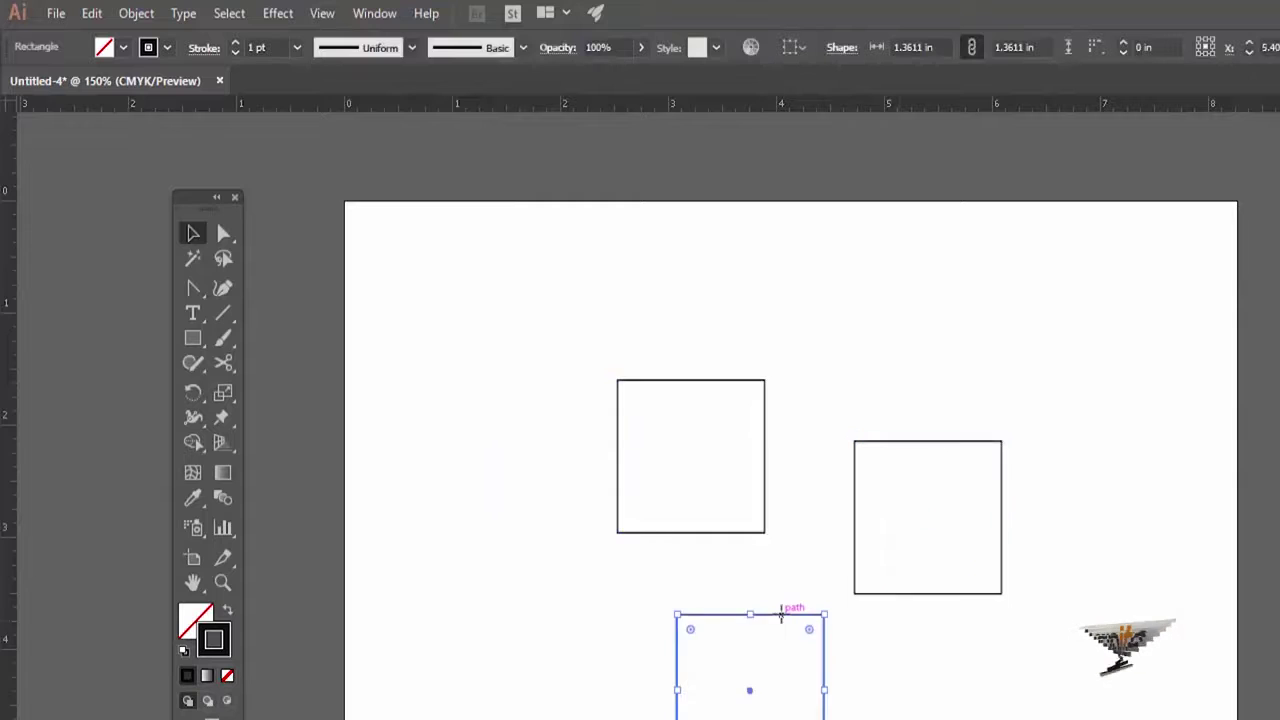
{"action": "left_click_drag", "start_coordinate": [695, 614], "coordinate": [872, 440]}
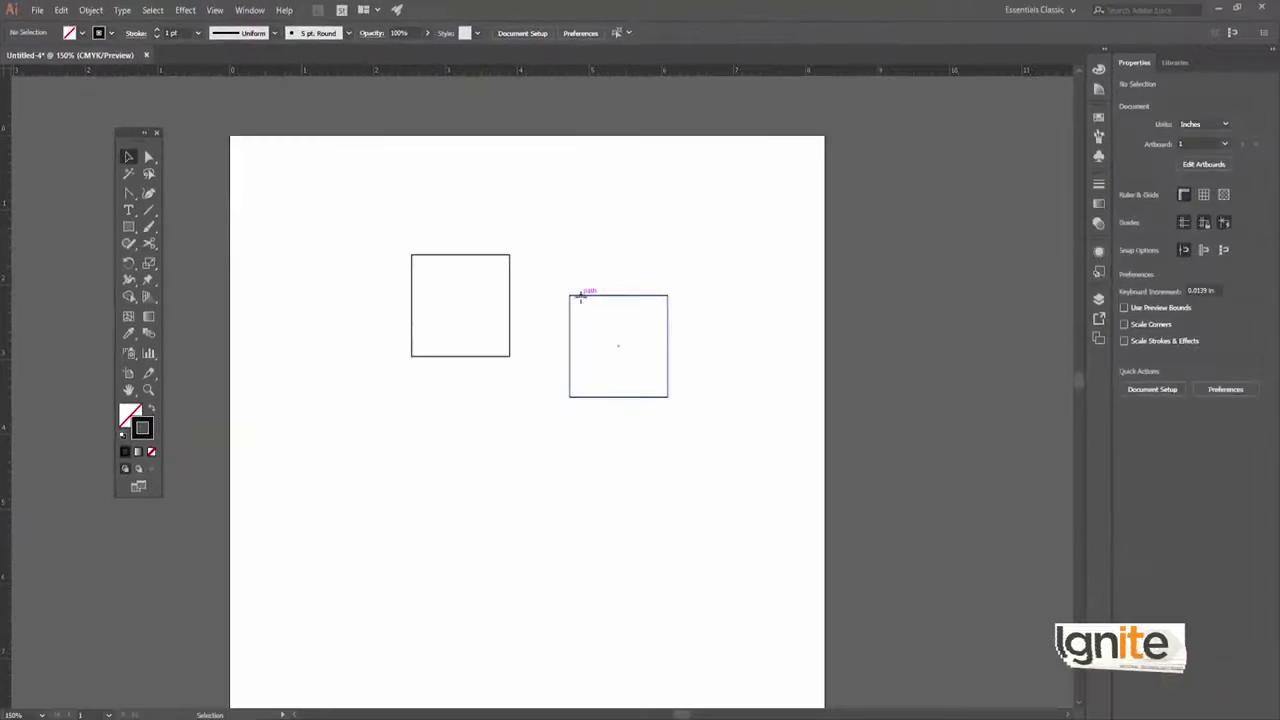
{"action": "left_click", "coordinate": [580, 296]}
{"action": "key", "text": "Delete"}
{"action": "mouse_move", "coordinate": [444, 256]}
{"action": "left_mouse_down"}
{"action": "mouse_move", "coordinate": [228, 421]}
{"action": "mouse_move", "coordinate": [326, 350]}
{"action": "left_mouse_up"}
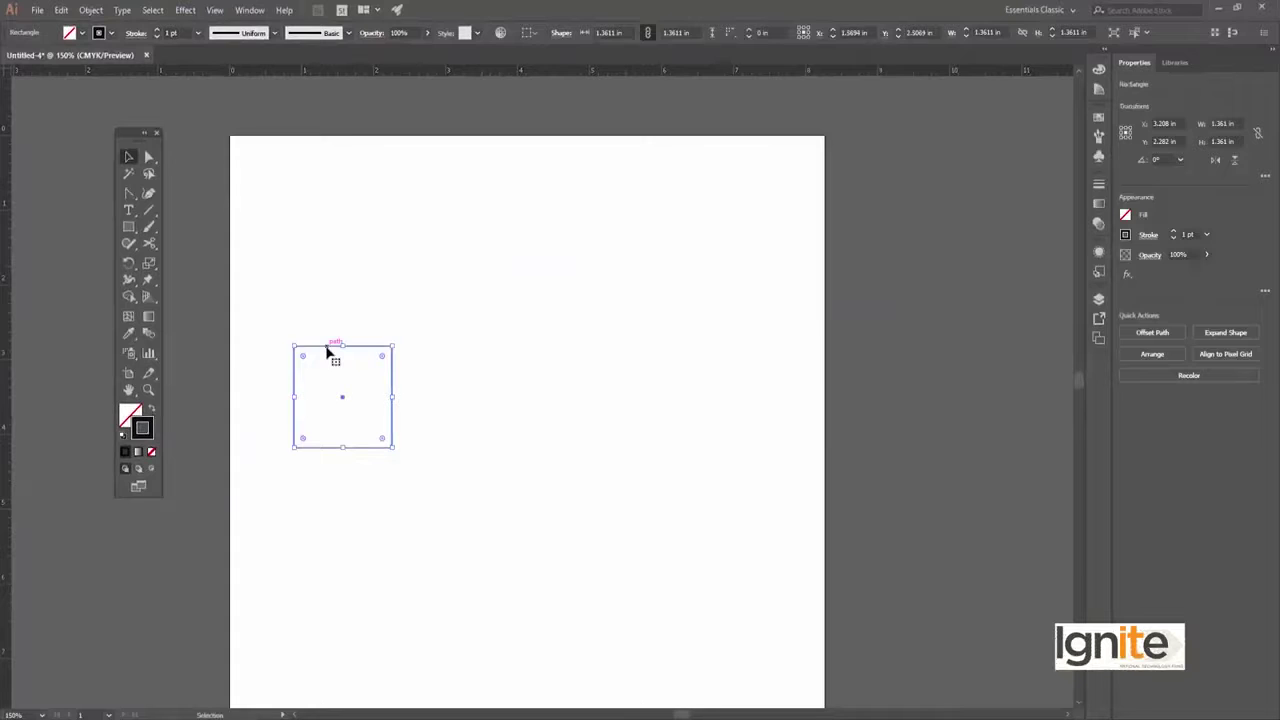
{"action": "key", "text": "Delete"}
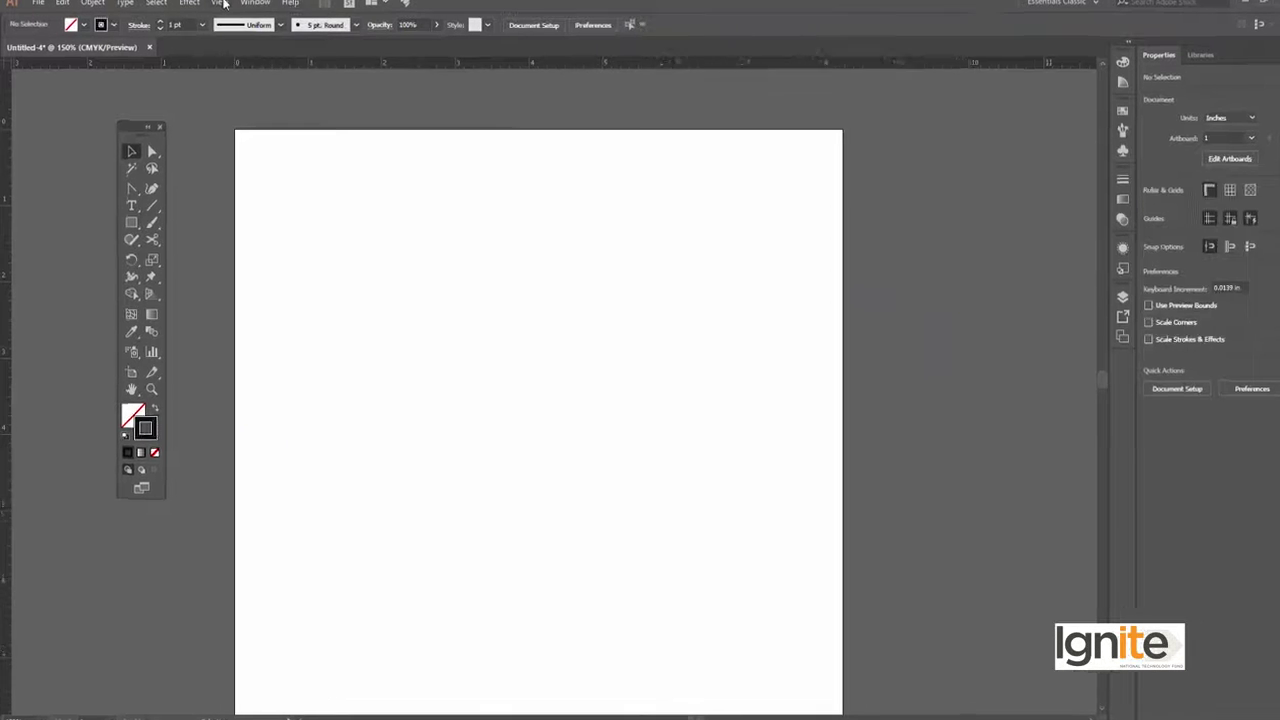
- Show the grid via View > Show Grid and pan the canvas up and left
{"action": "left_click", "coordinate": [214, 10]}
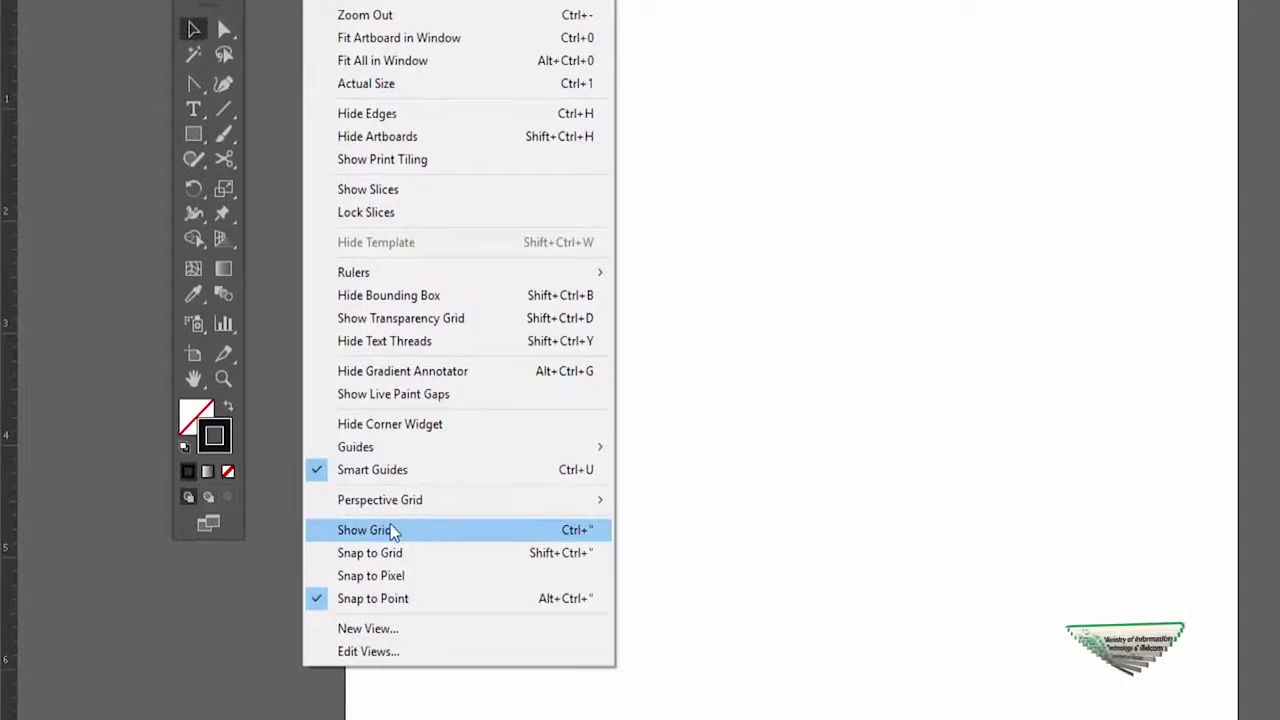
{"action": "left_click", "coordinate": [420, 535]}
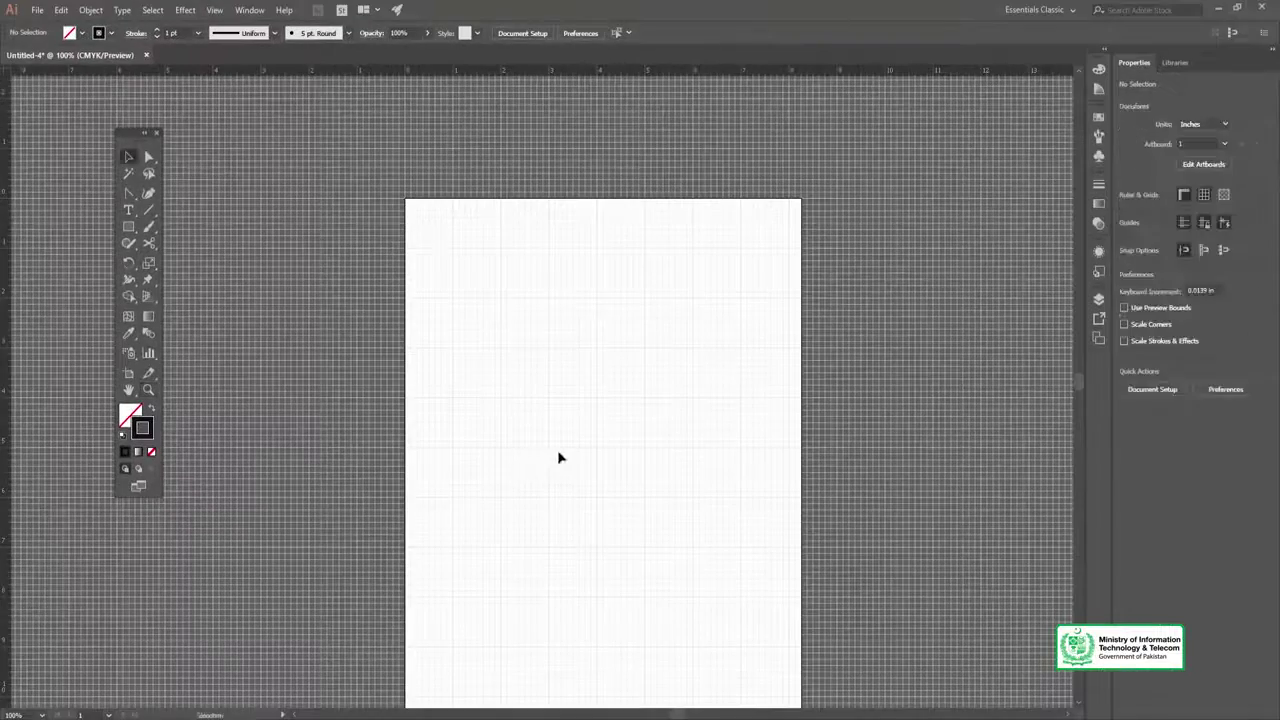
{"action": "left_click_drag", "start_coordinate": [558, 457], "coordinate": [481, 354]}
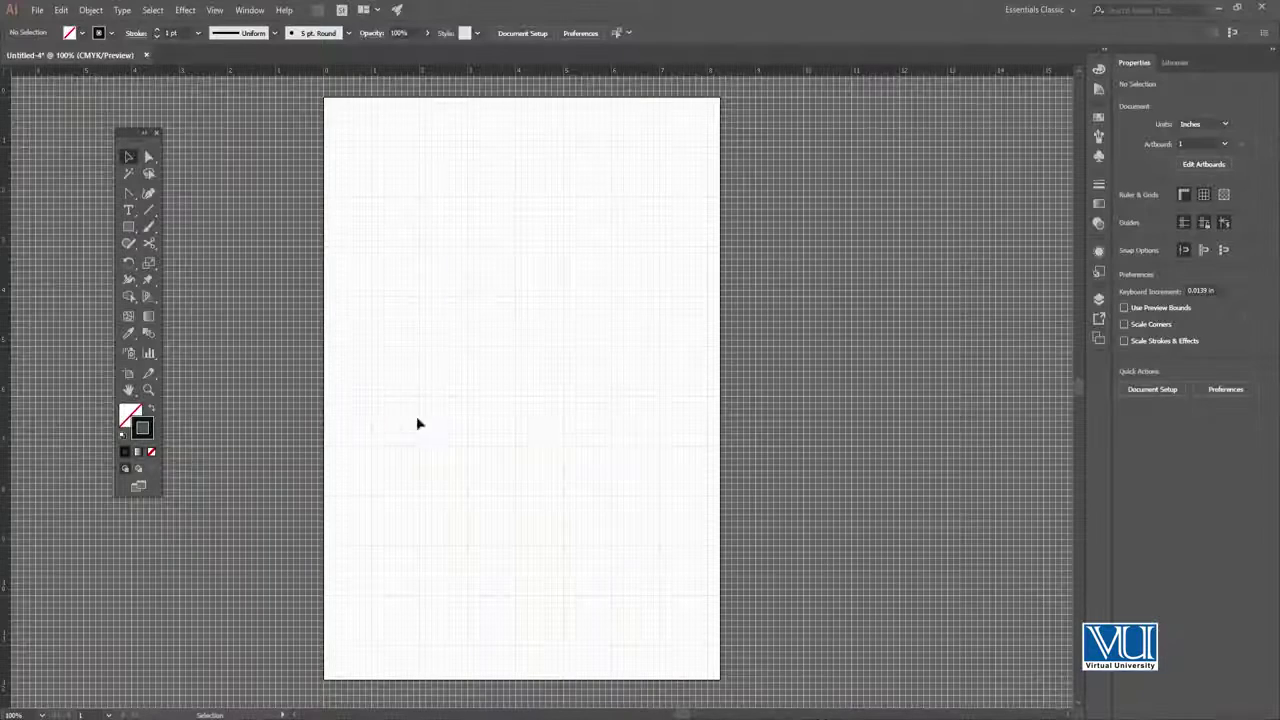
- Zoom in to 200% and pan to bring the artboard's bottom edge into view
{"action": "key", "text": "z"}
{"action": "left_click", "coordinate": [525, 264]}
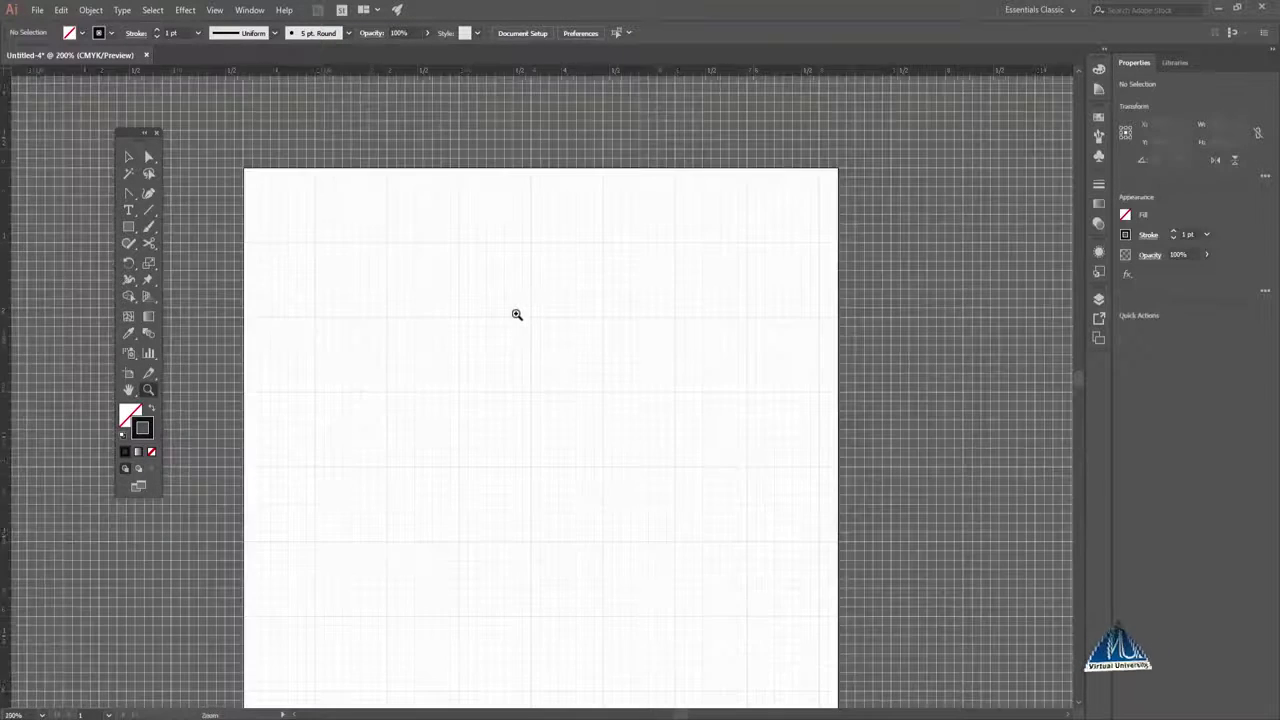
{"action": "left_click", "coordinate": [516, 314]}
{"action": "key", "text": "v"}
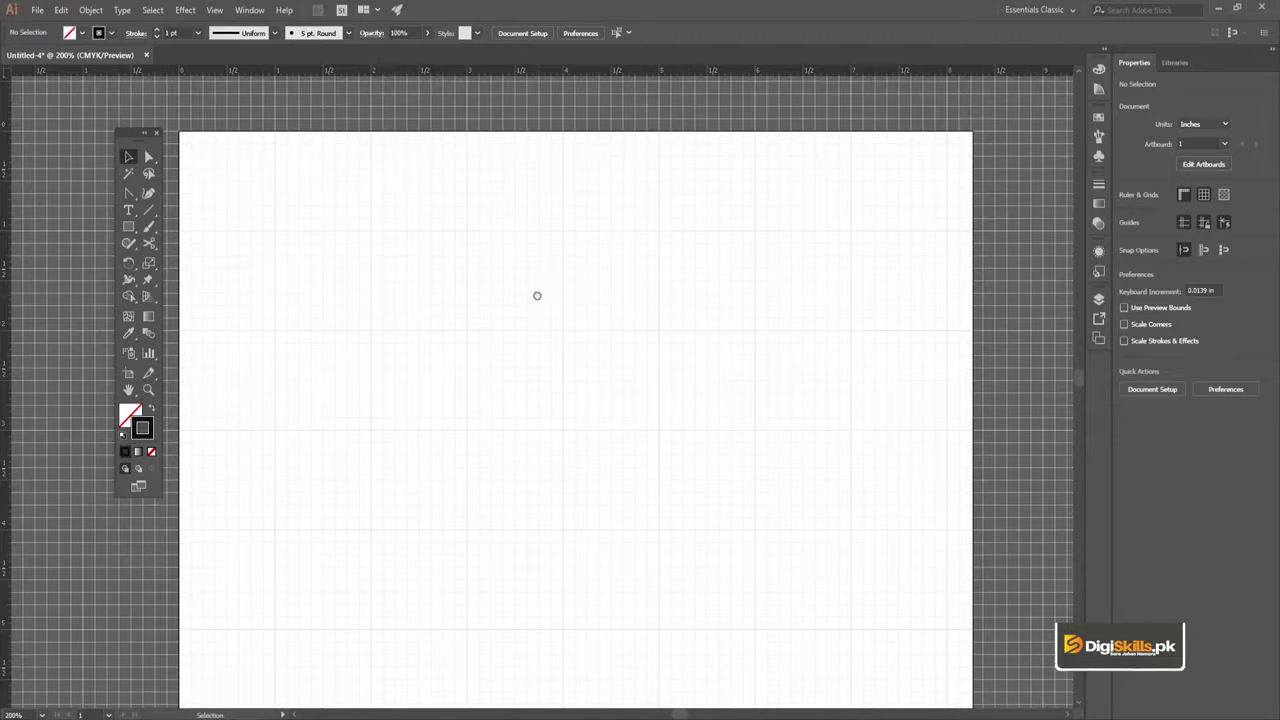
{"action": "scroll", "coordinate": [471, 214], "scroll_direction": "down", "scroll_amount": 1}
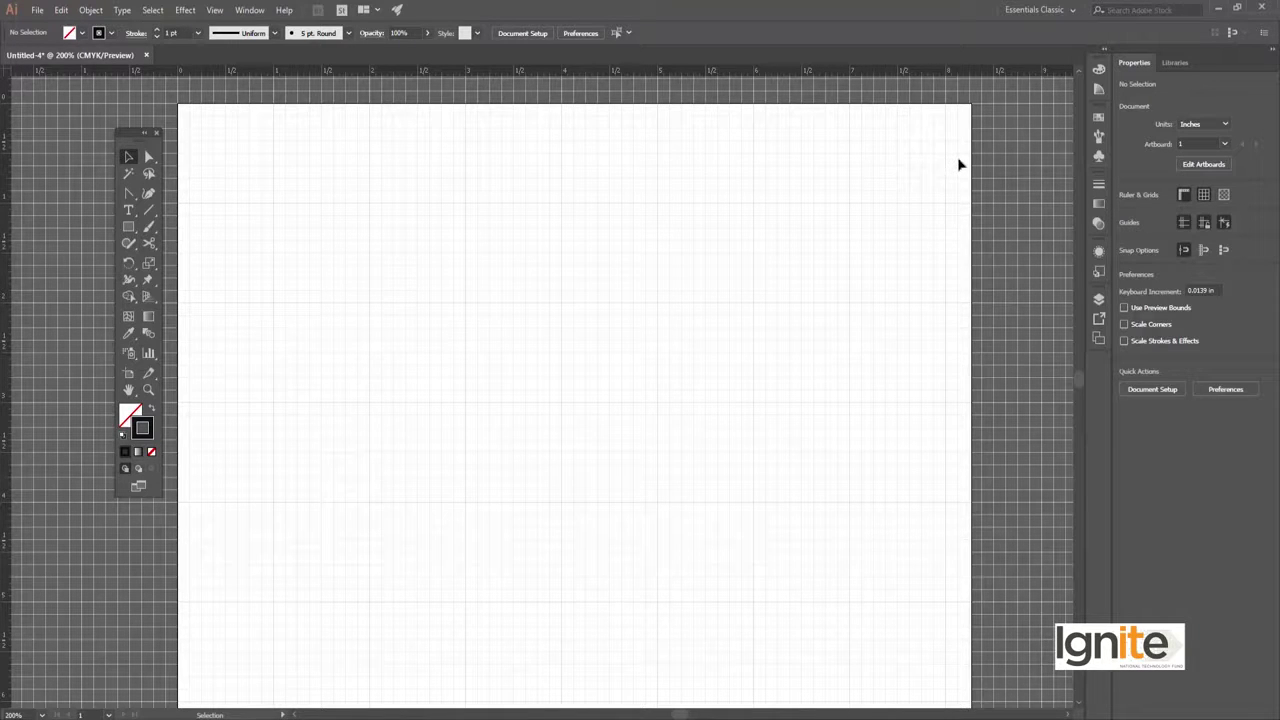
{"action": "left_click_drag", "start_coordinate": [509, 489], "coordinate": [507, 482]}
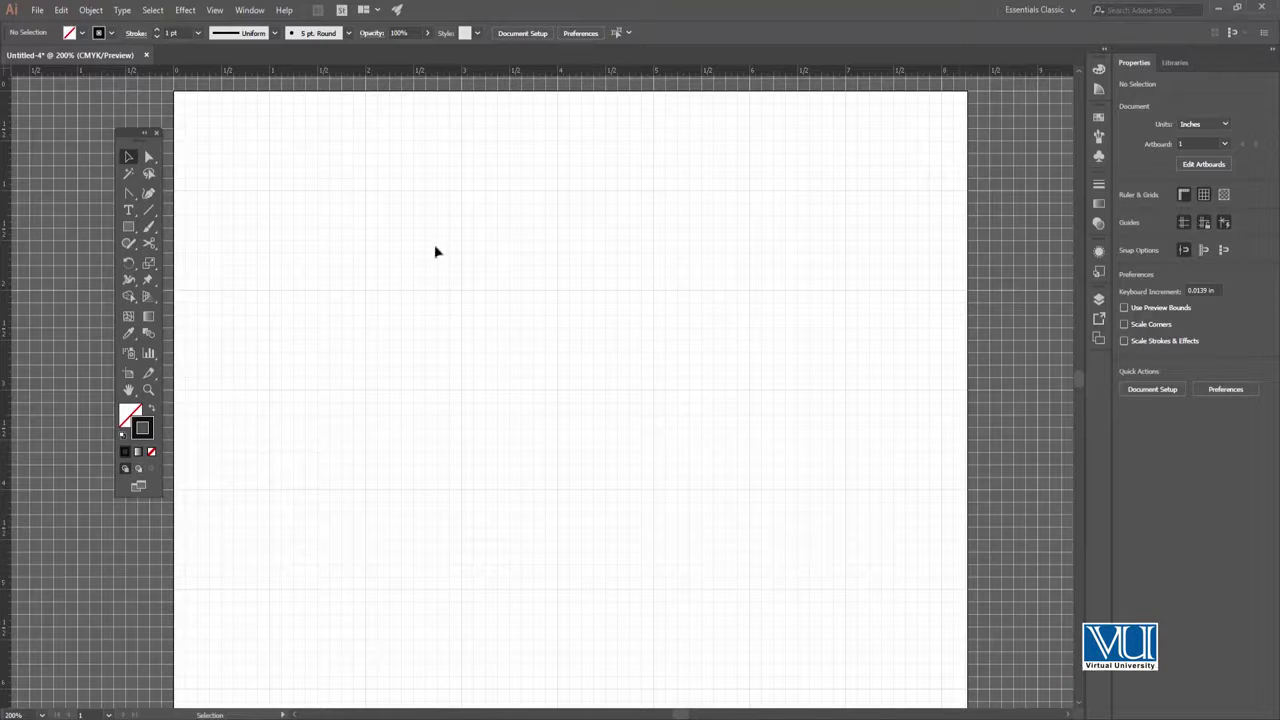
{"action": "left_click_drag", "start_coordinate": [279, 277], "coordinate": [283, 240]}
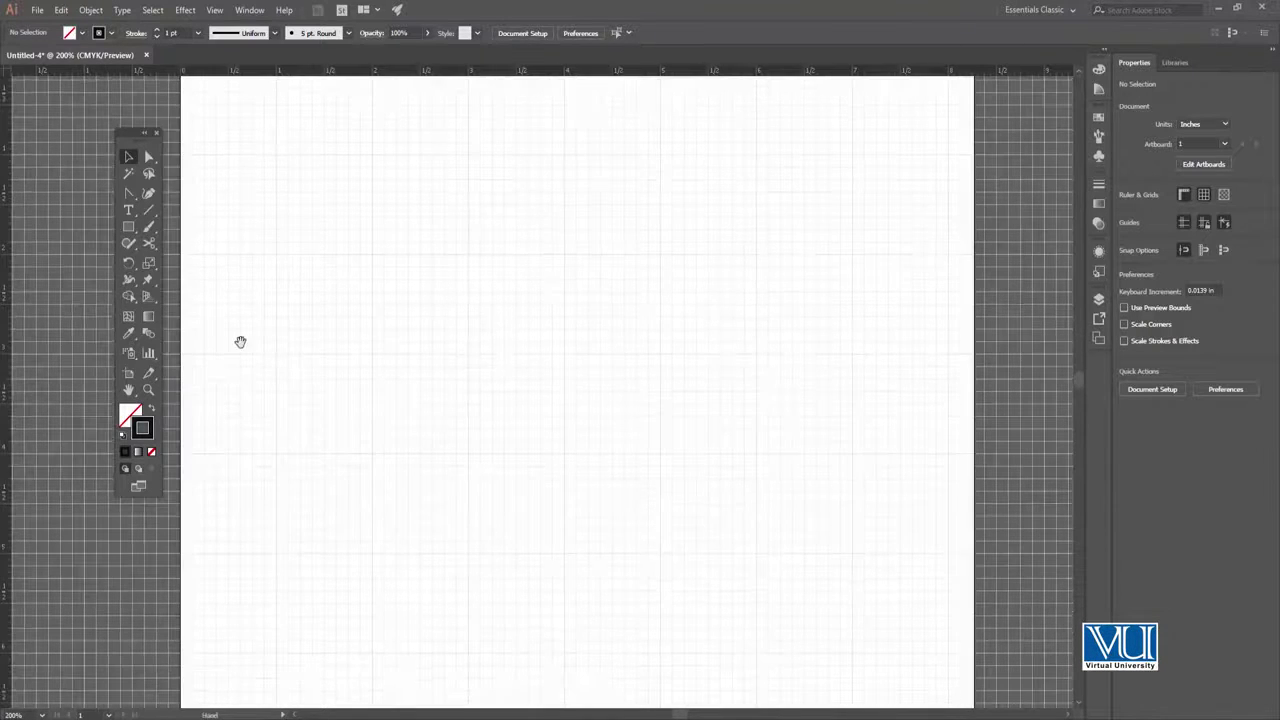
{"action": "left_click_drag", "start_coordinate": [265, 385], "coordinate": [274, 269]}
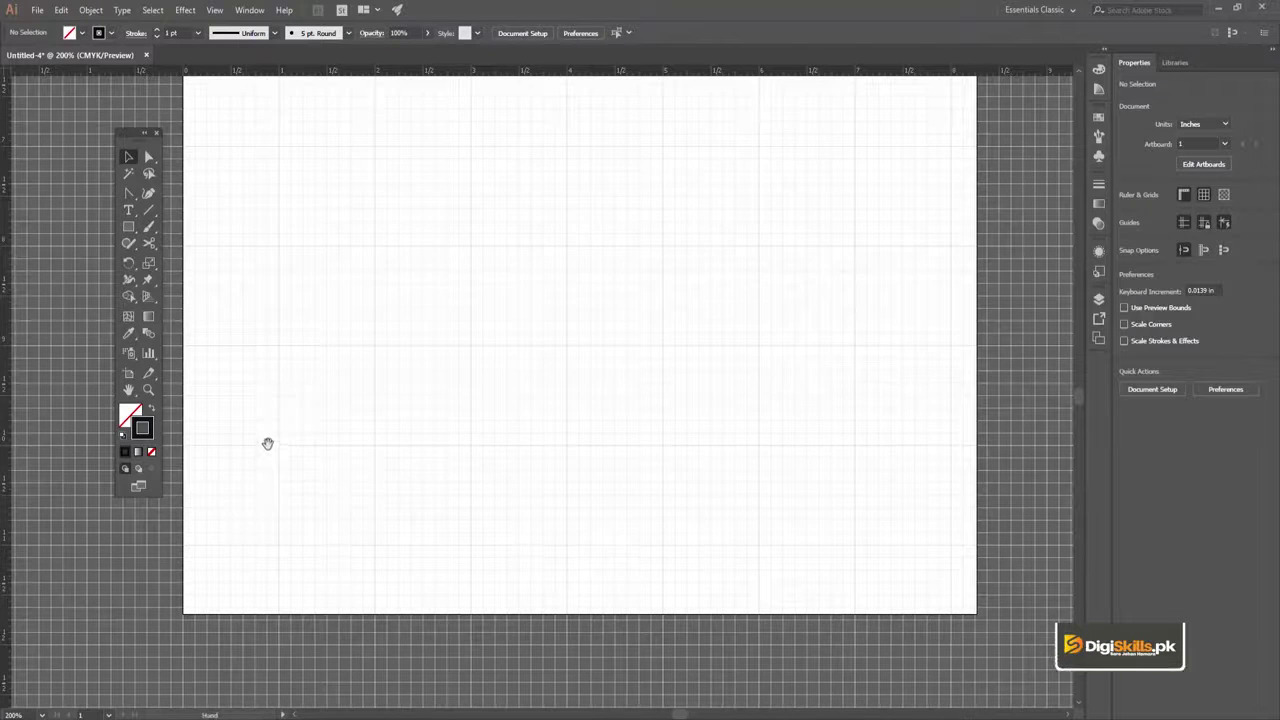
- Zoom back out to 100%, then return to 200% and pan up and left over the grid
{"action": "key", "text": "z"}
{"action": "left_click", "coordinate": [524, 347], "text": "alt"}
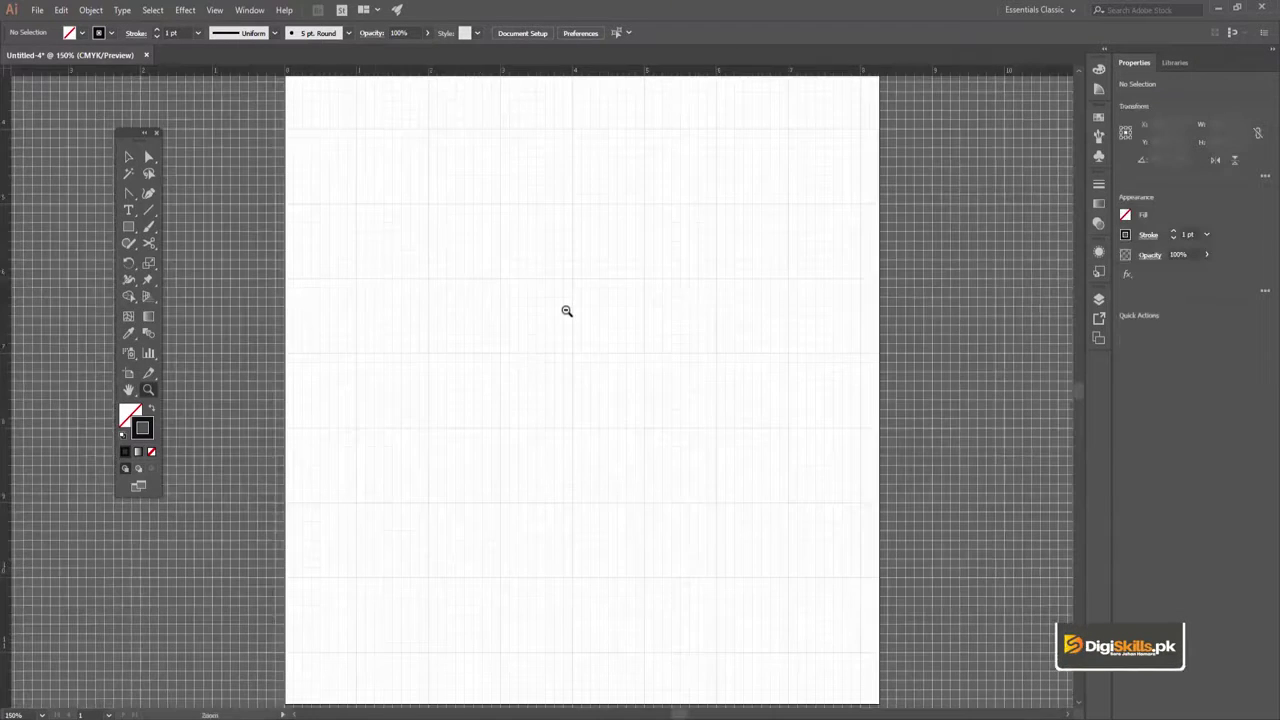
{"action": "left_click", "coordinate": [566, 311], "text": "alt"}
{"action": "key", "text": "v"}
{"action": "left_click_drag", "start_coordinate": [557, 280], "coordinate": [557, 309]}
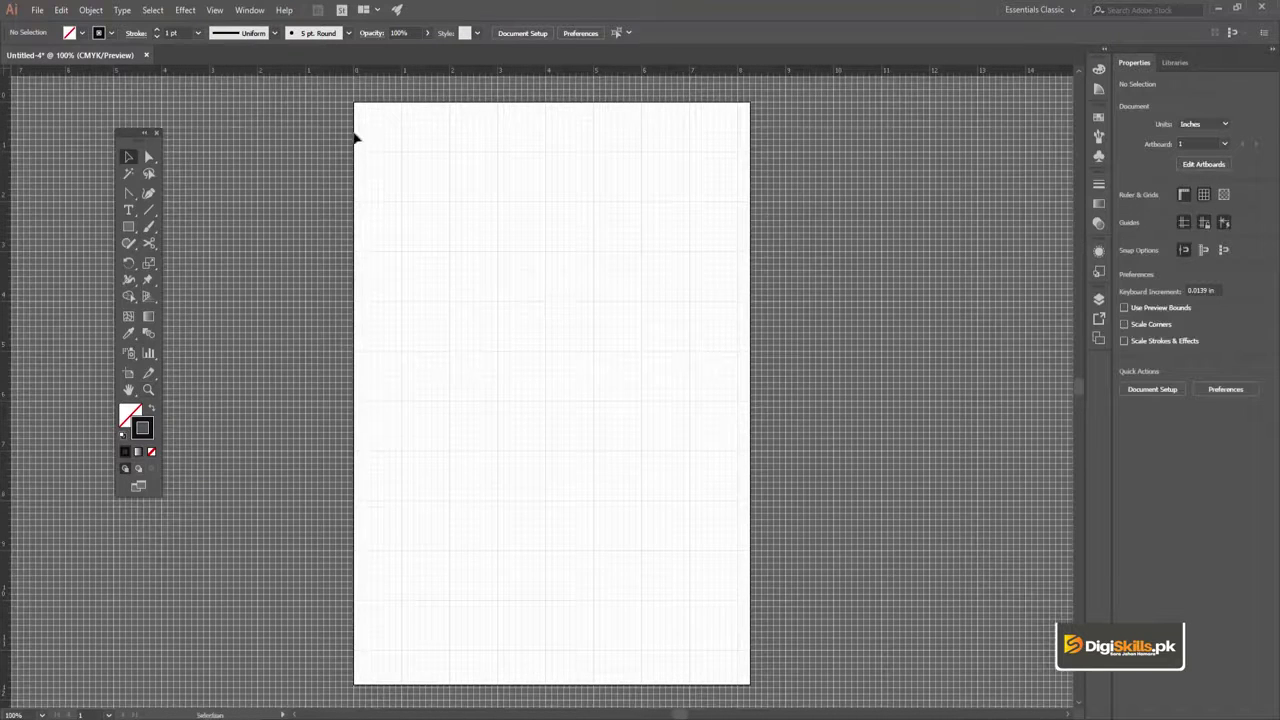
{"action": "key", "text": "z"}
{"action": "left_click", "coordinate": [434, 178]}
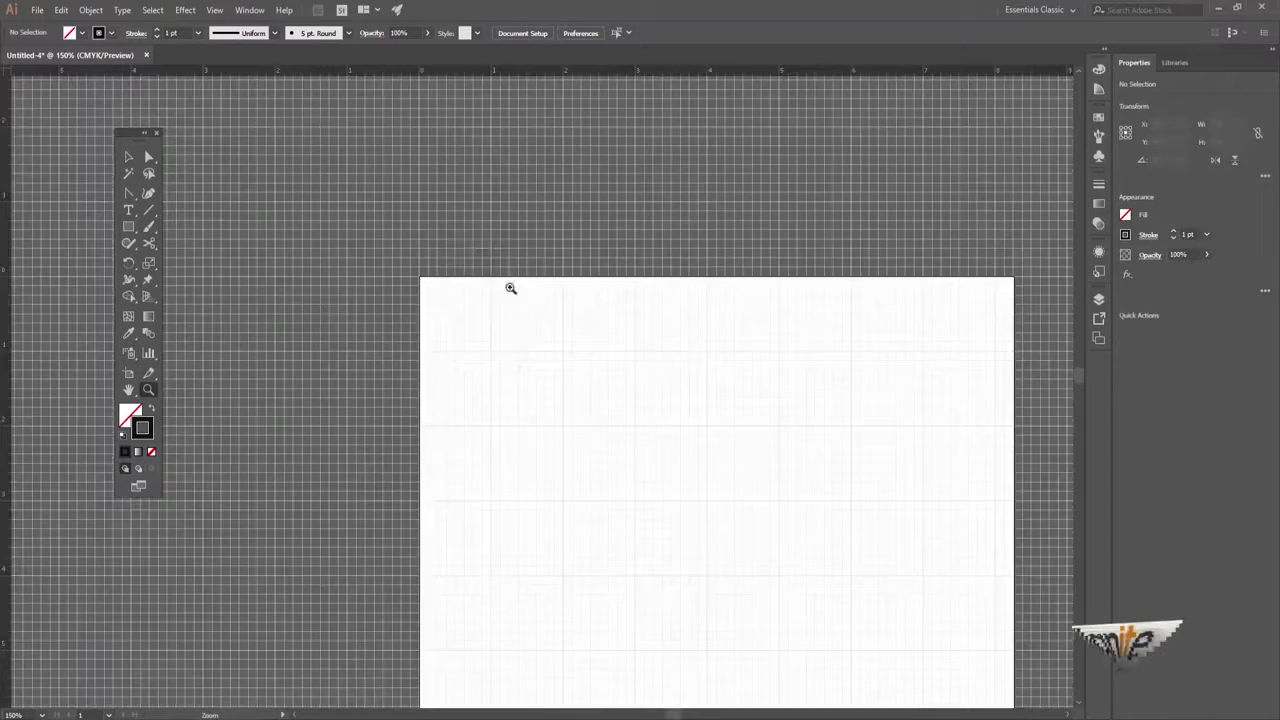
{"action": "left_click", "coordinate": [626, 417]}
{"action": "key", "text": "v"}
{"action": "left_click_drag", "start_coordinate": [626, 414], "coordinate": [523, 301]}
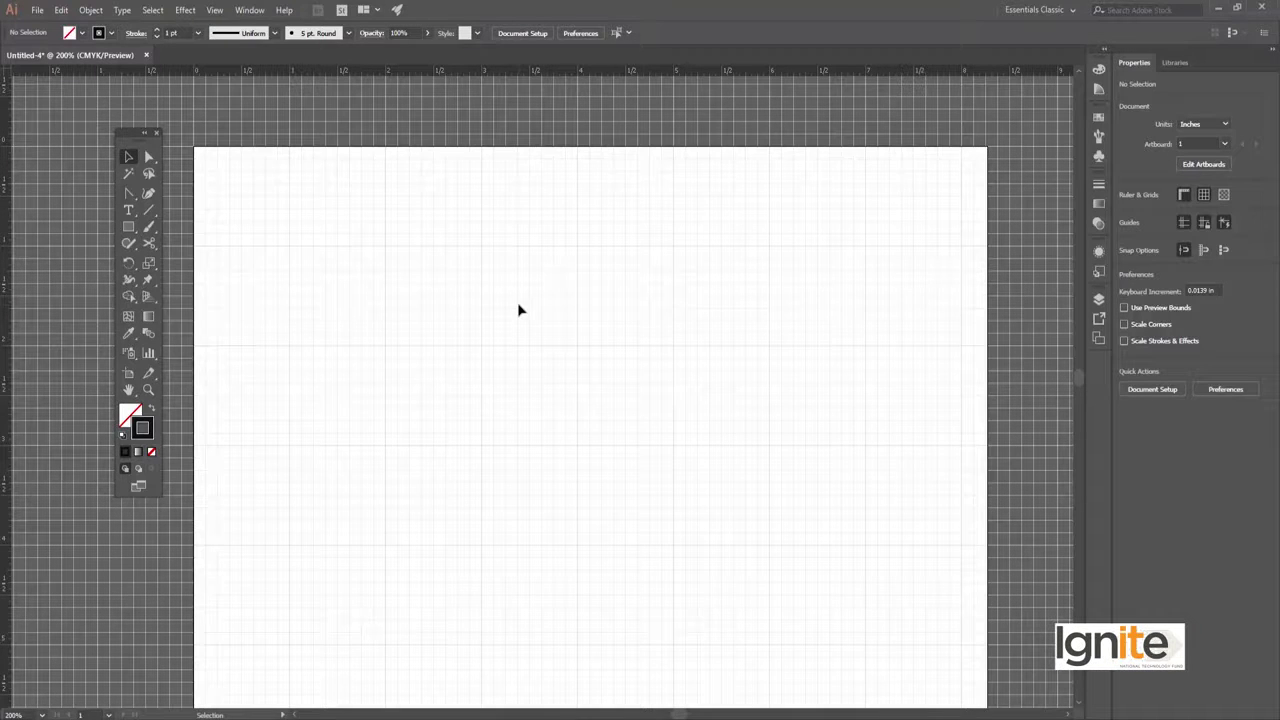
- Draw a 1.01 x 1.01 in square on the grid at X 2.505 in, Y 1.491 in, then reselect it
{"action": "left_click", "coordinate": [128, 226]}
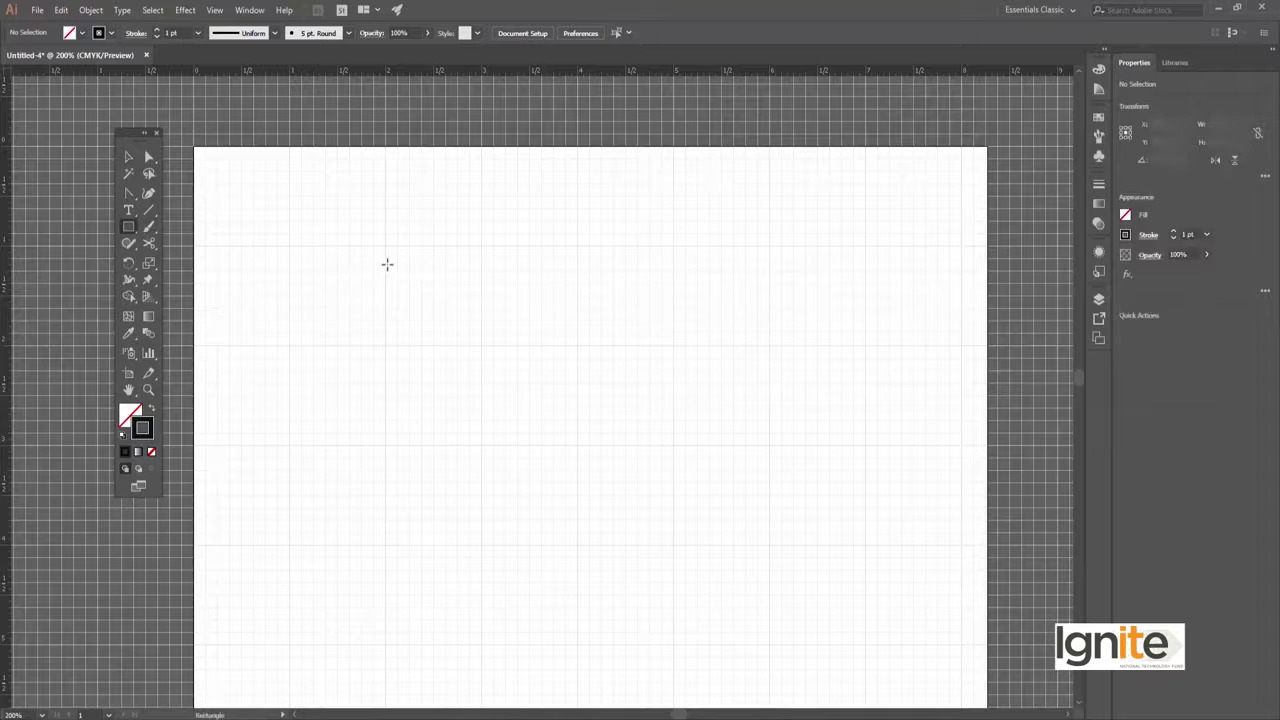
{"action": "left_click_drag", "start_coordinate": [396, 252], "coordinate": [483, 342]}
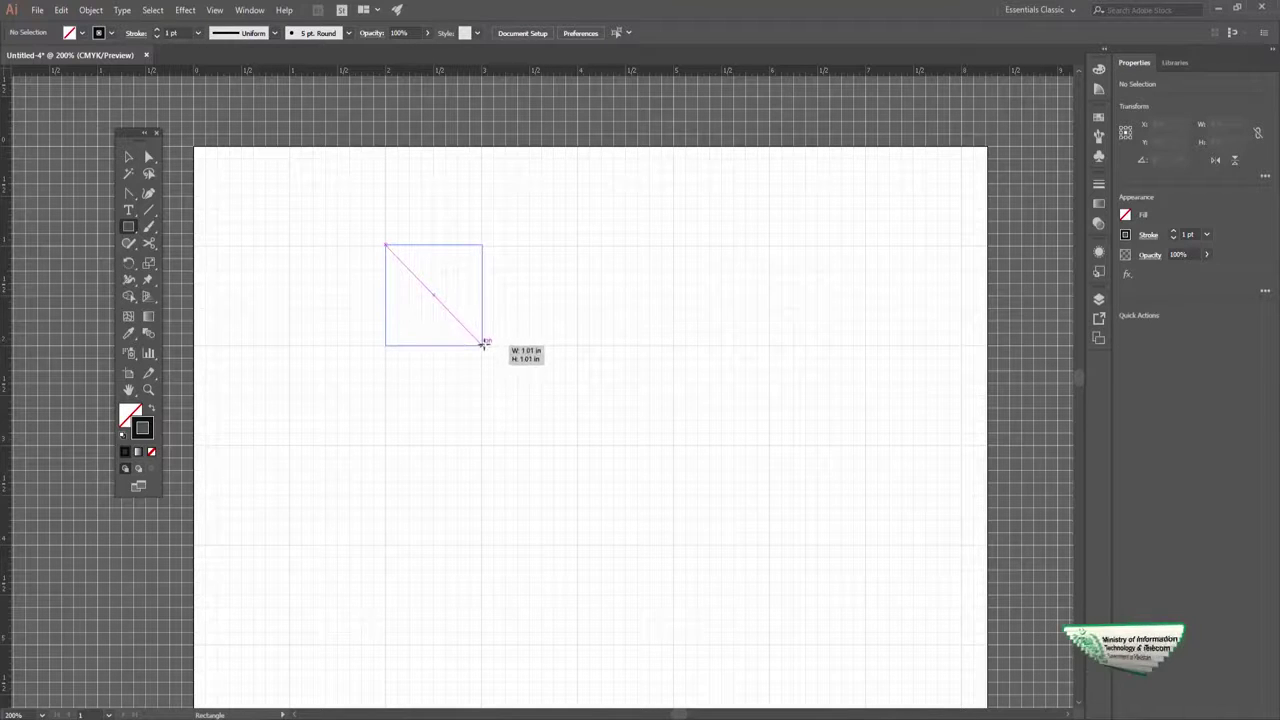
{"action": "left_click_drag", "start_coordinate": [483, 342], "coordinate": [484, 343]}
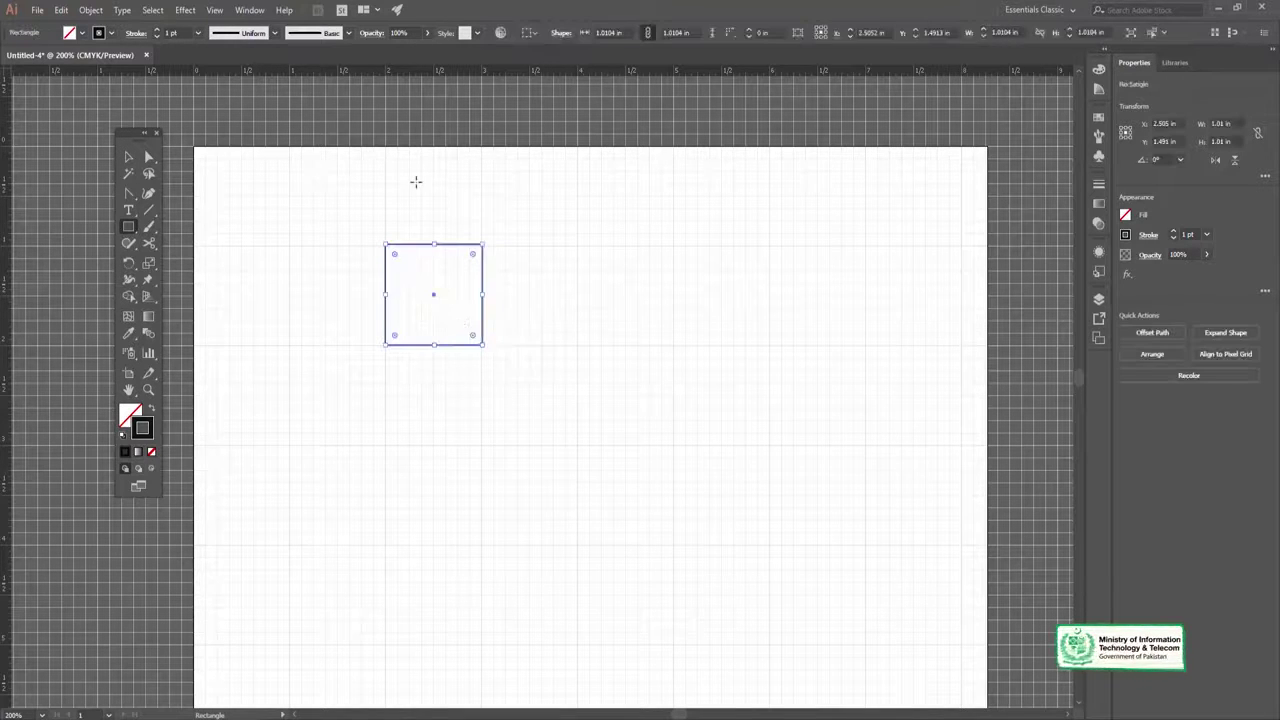
{"action": "key", "text": "v"}
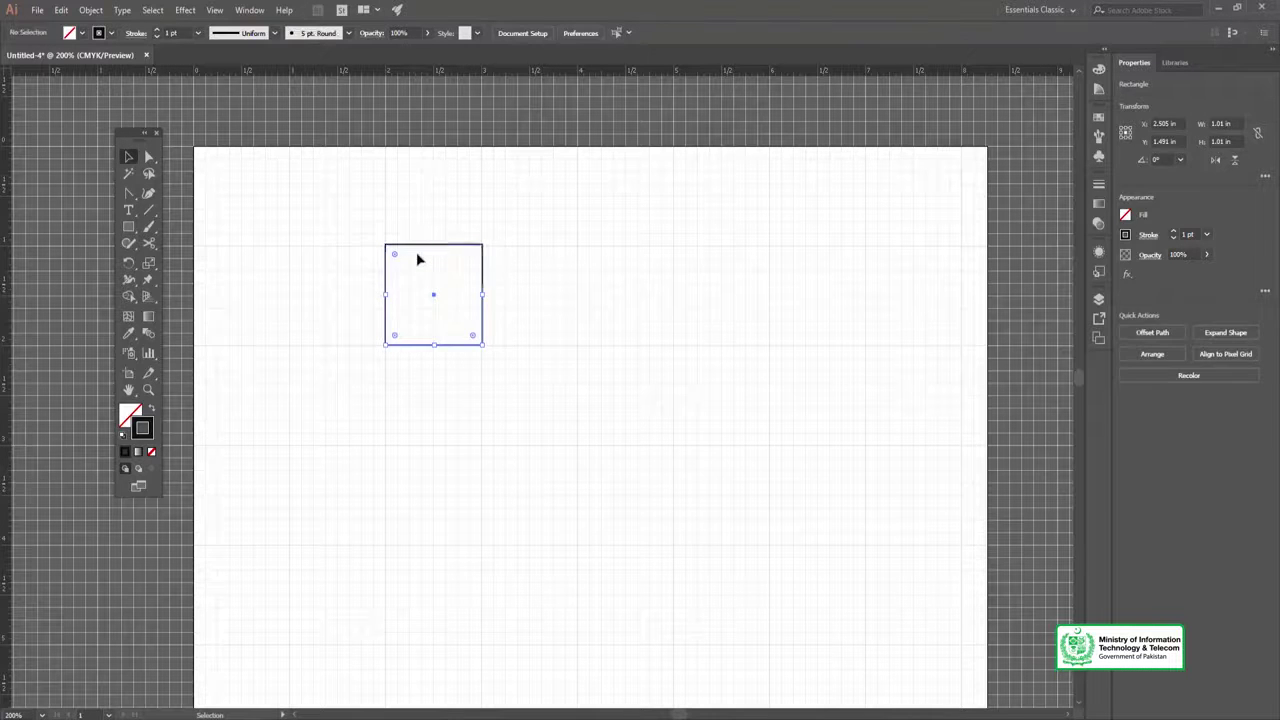
{"action": "left_click", "coordinate": [419, 258]}
{"action": "left_click", "coordinate": [420, 245]}
{"action": "left_click", "coordinate": [126, 224]}
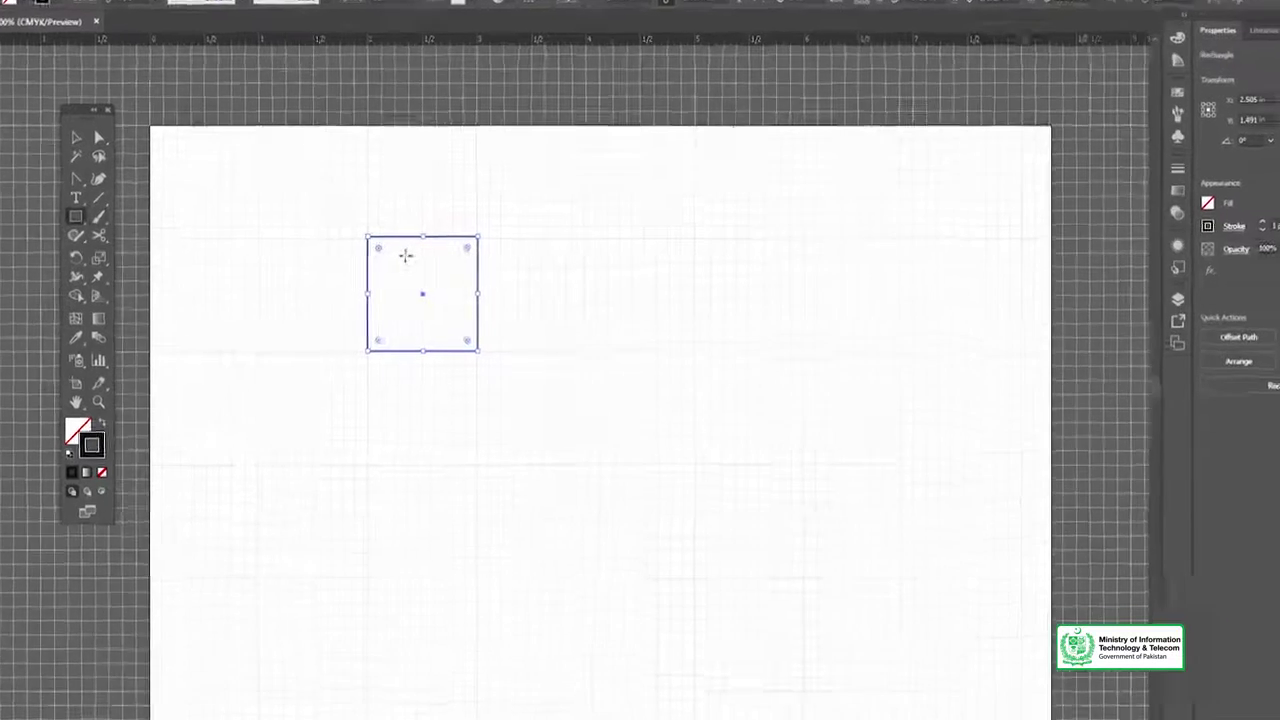
{"action": "left_click", "coordinate": [417, 261]}
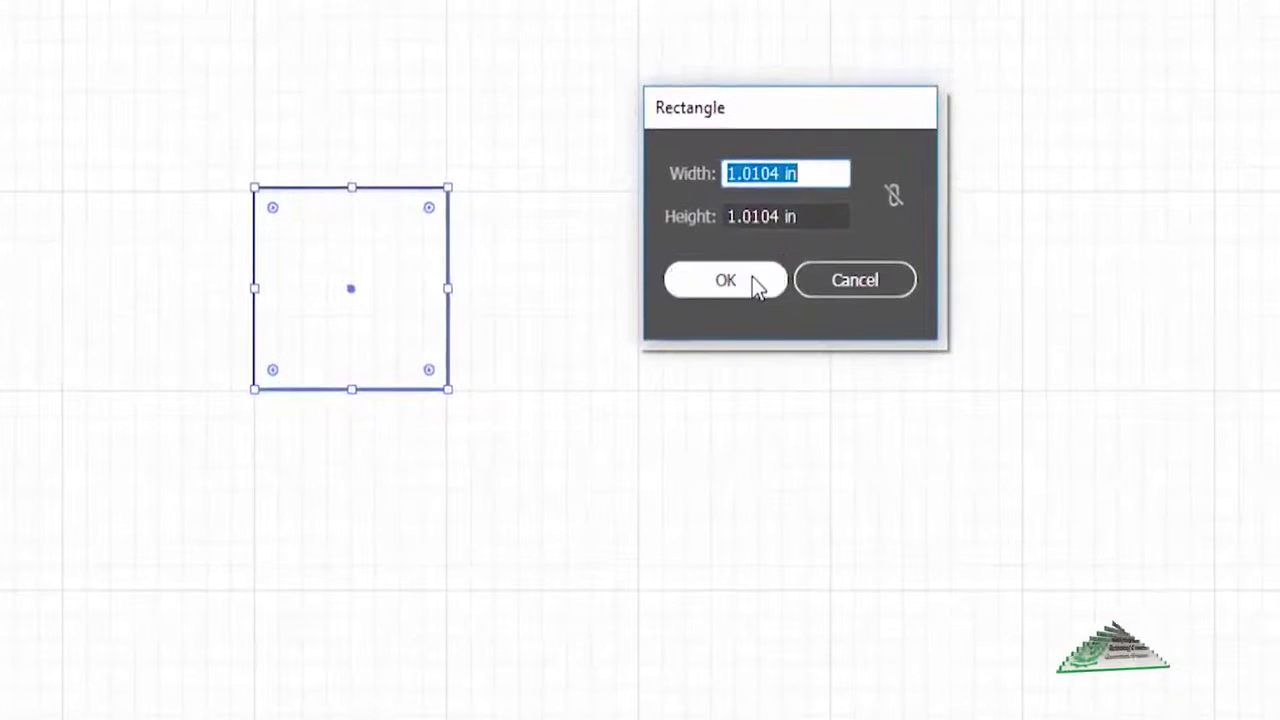
{"action": "left_click", "coordinate": [727, 281]}
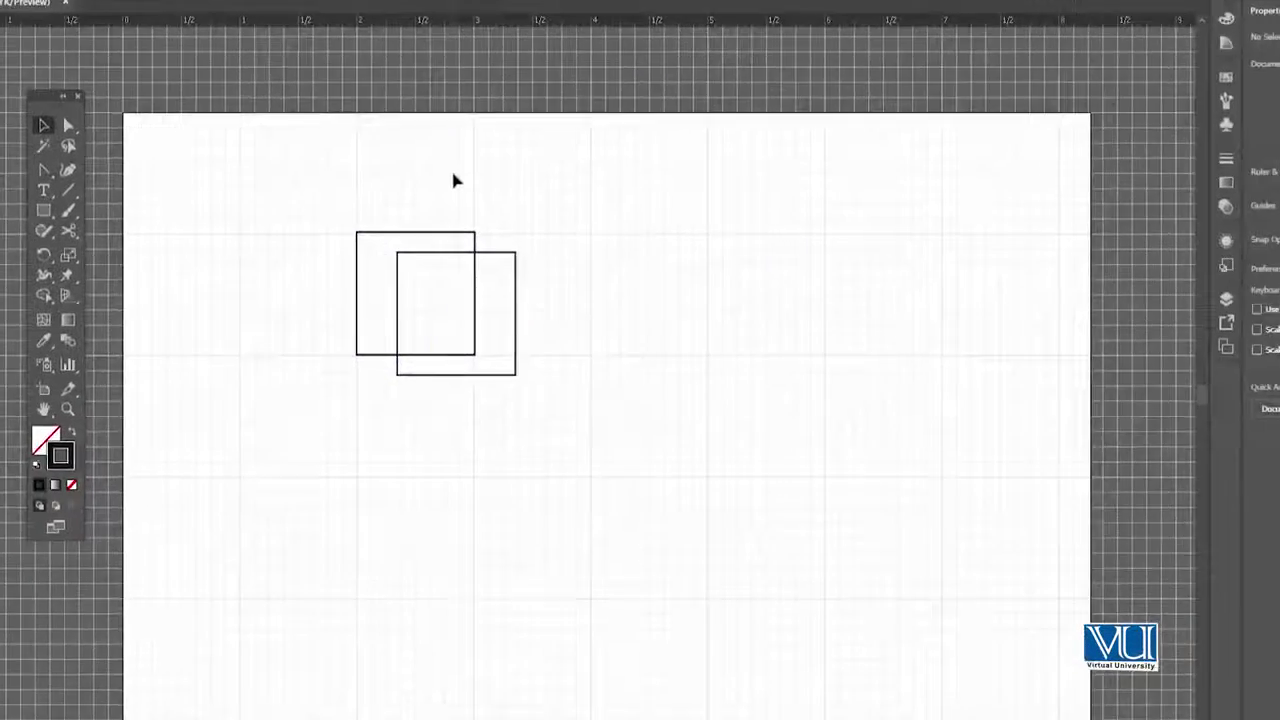
{"action": "key", "text": "ctrl+z"}
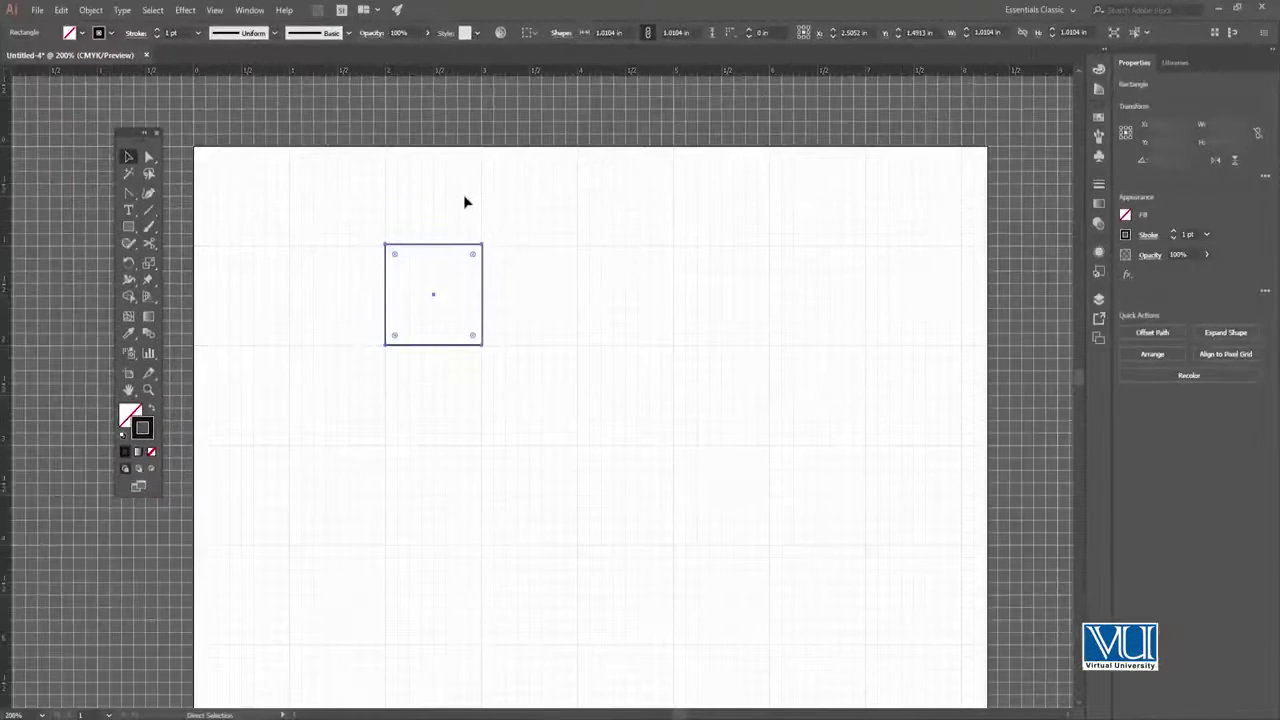